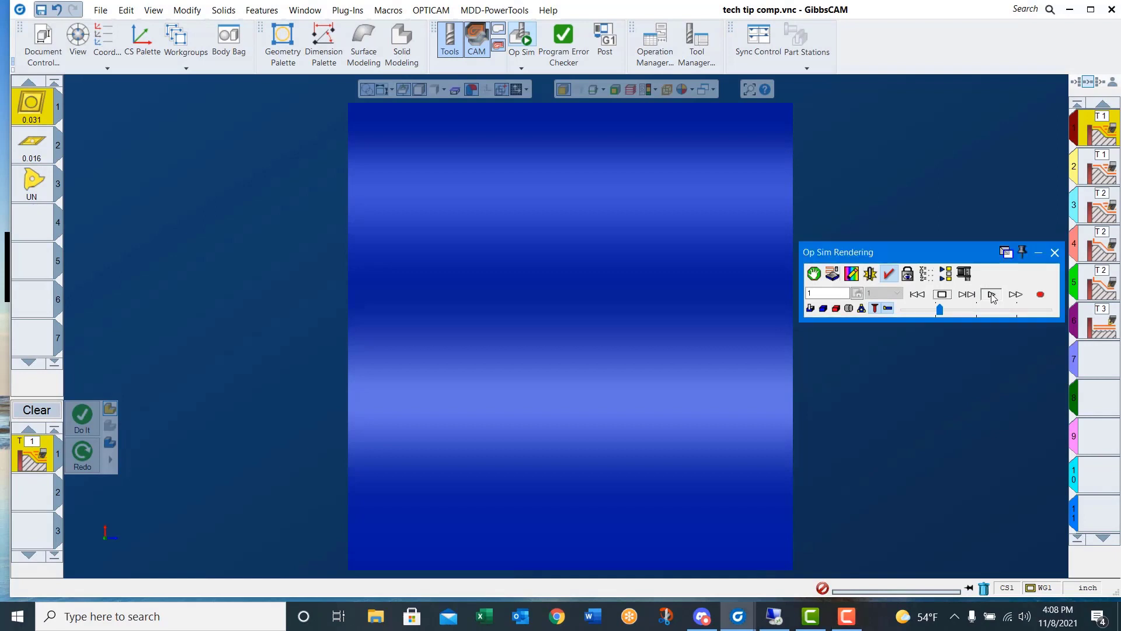
Step: Run the Op Sim simulation of the threaded part to completion, then close it
click(992, 295)
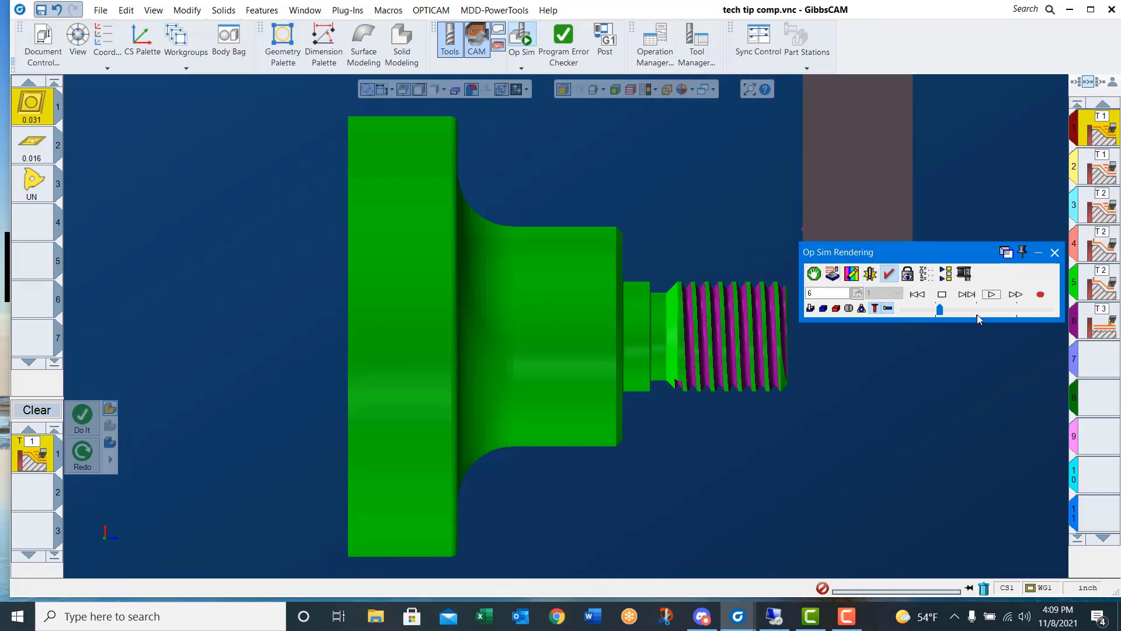
click(1054, 253)
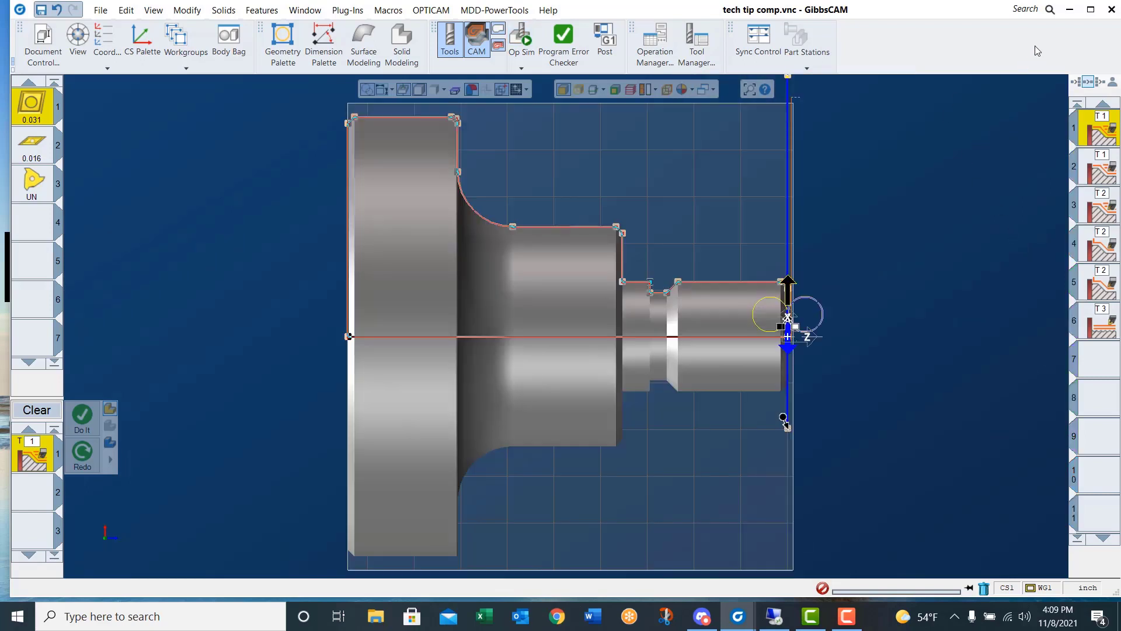
Step: Browse processes > Lathe > Turning > O.D > 80 deg turn > Rough to find turn.prc2, then close Explorer
click(1070, 10)
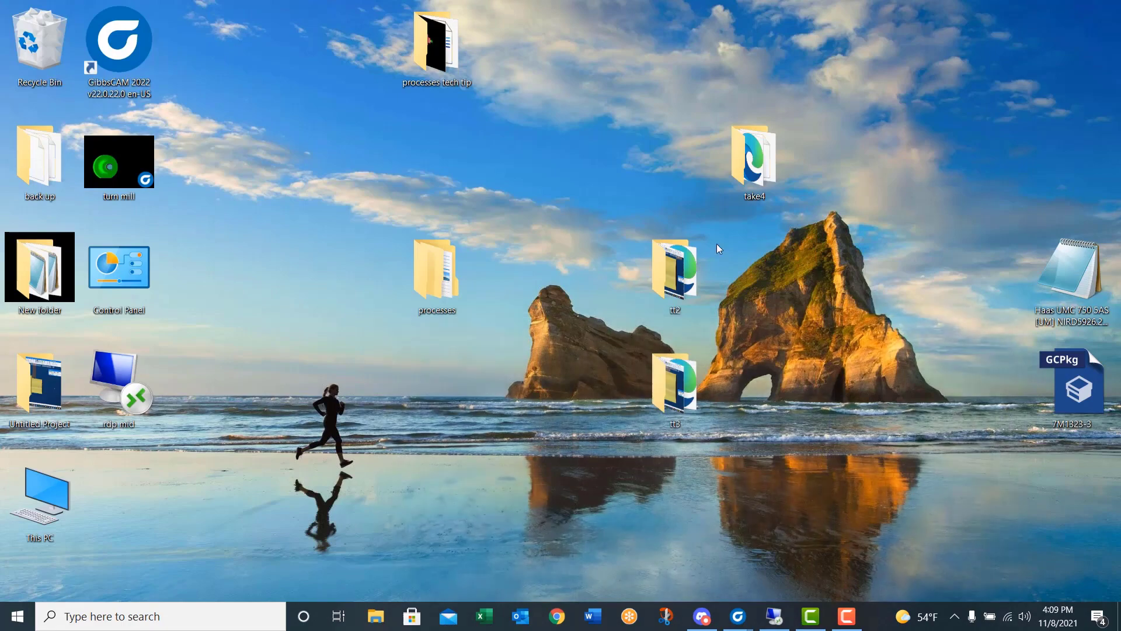
double_click(426, 265)
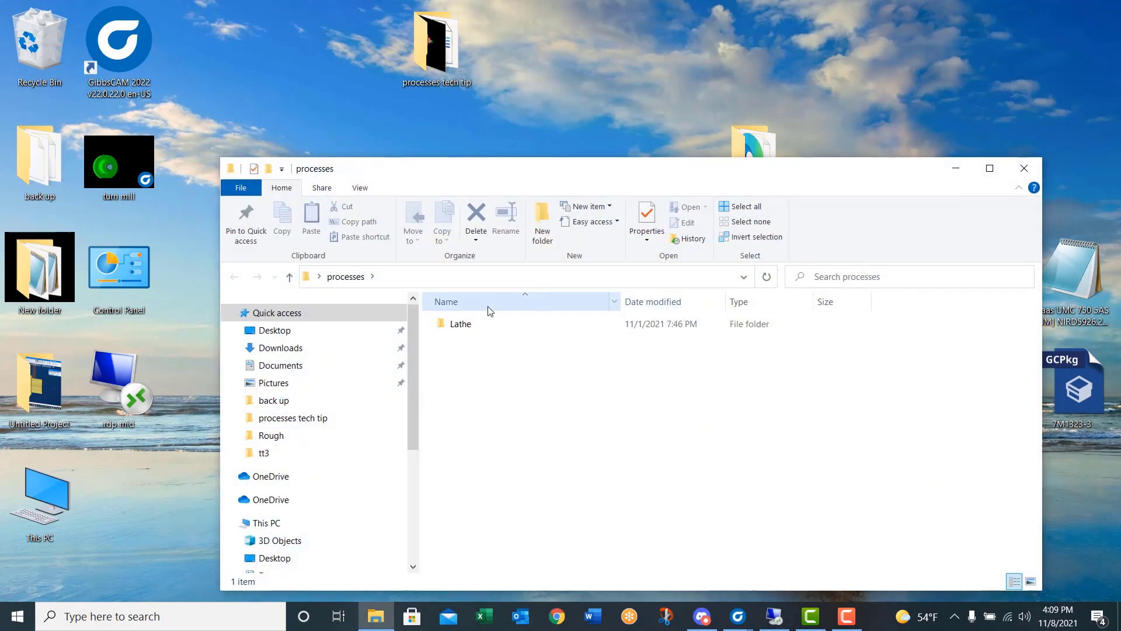
double_click(484, 325)
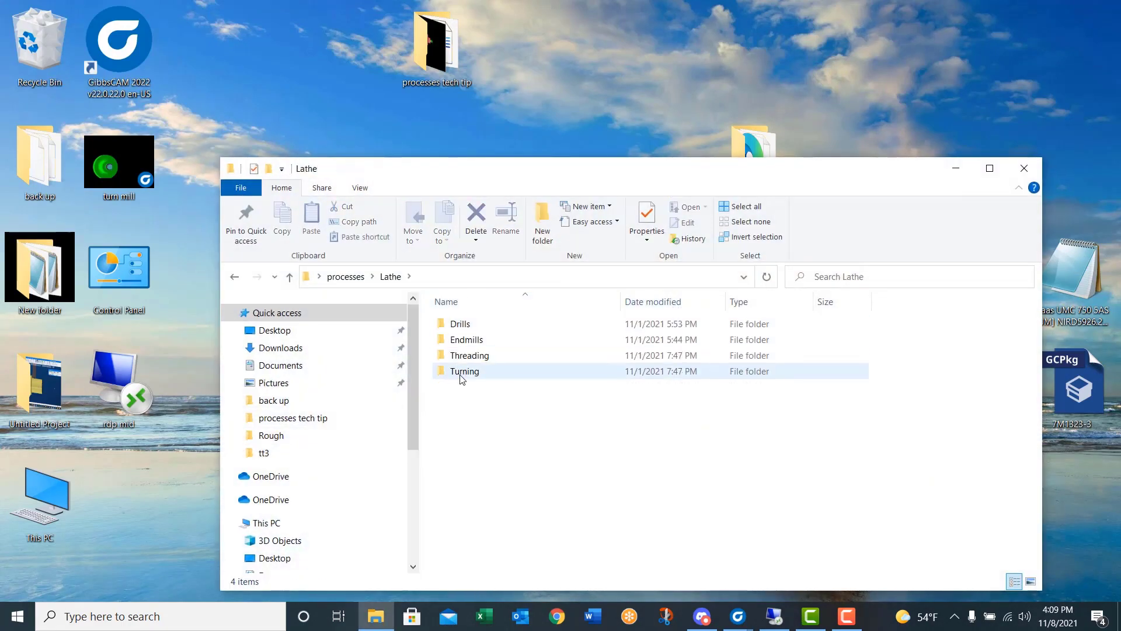
double_click(461, 376)
double_click(492, 326)
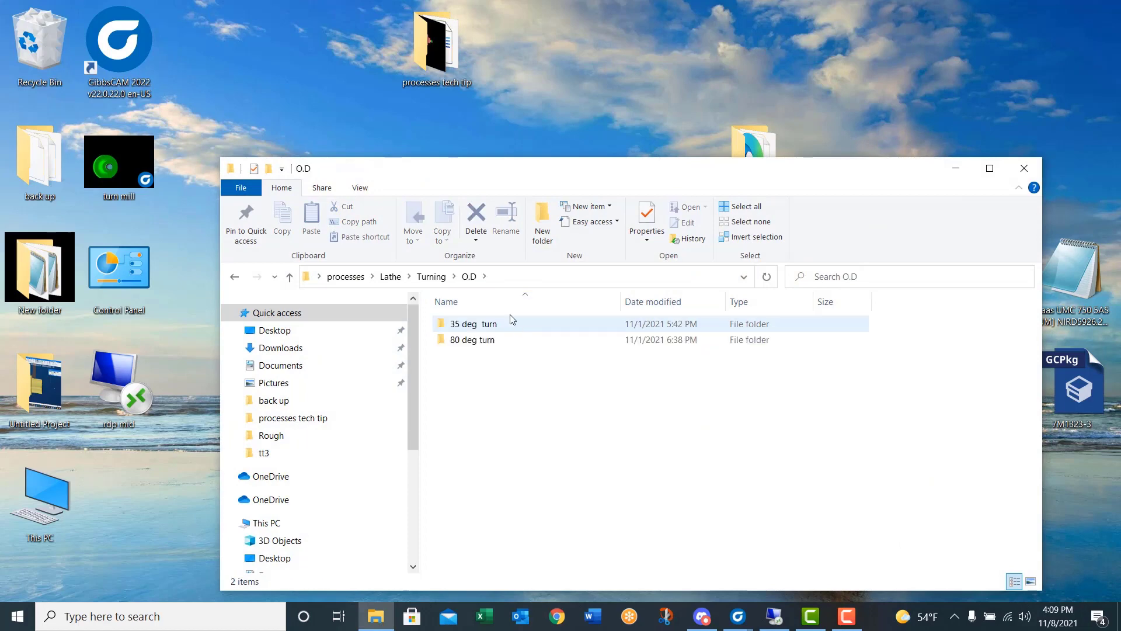
double_click(475, 340)
double_click(483, 343)
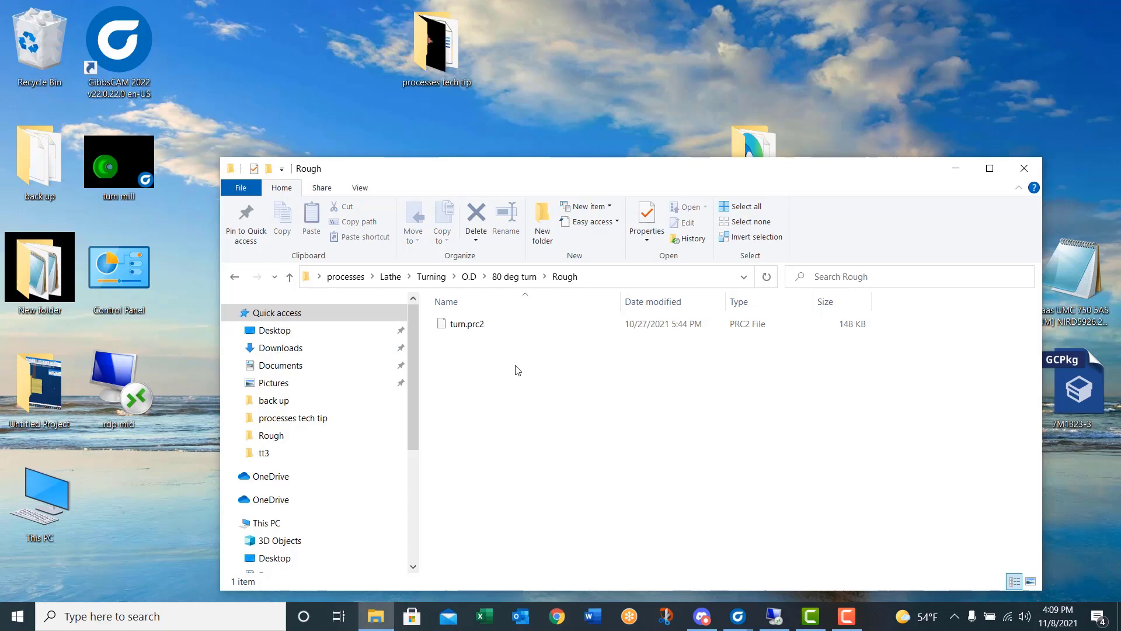
click(1022, 175)
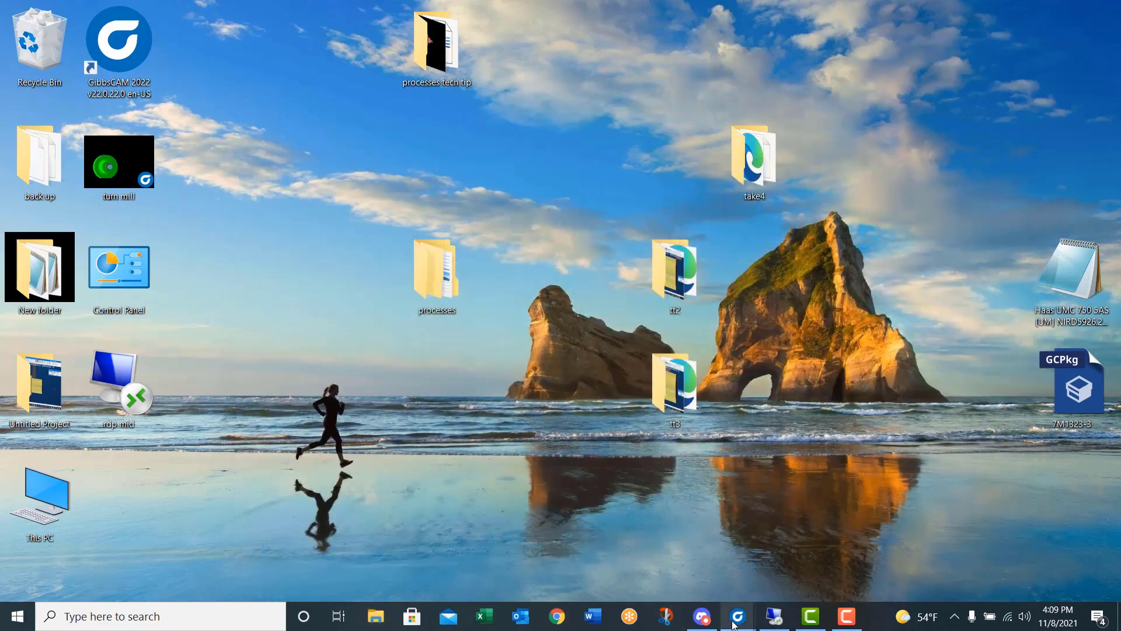
Step: Back in the tech tip comp part, review tool 1's definition and open Process #1 Rough settings
mouse_move(737, 615)
click(779, 569)
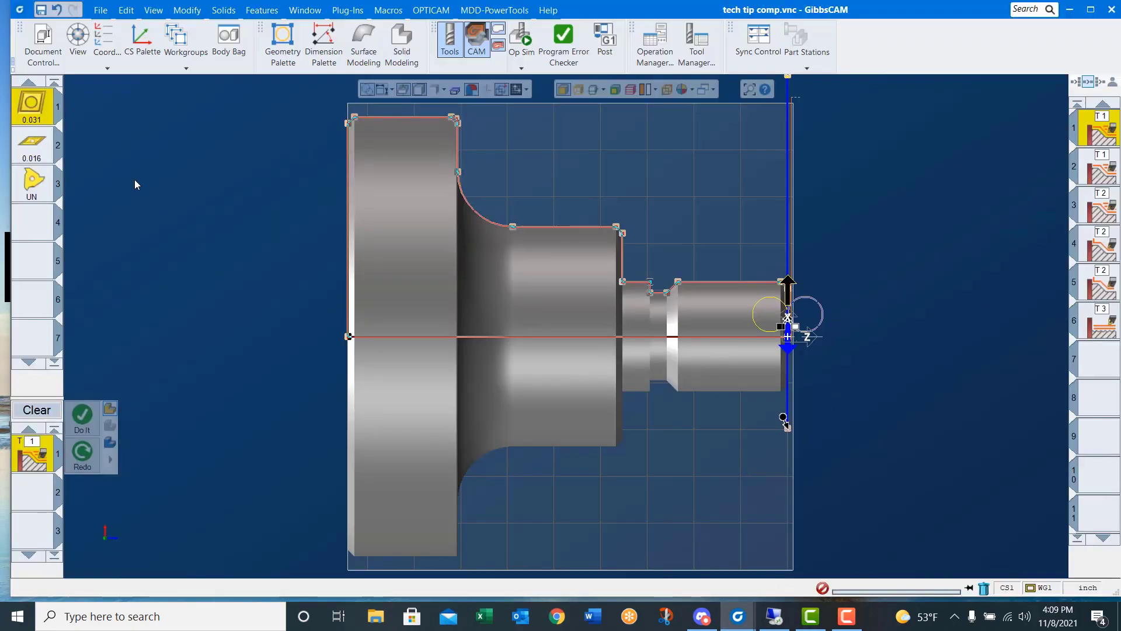
double_click(37, 111)
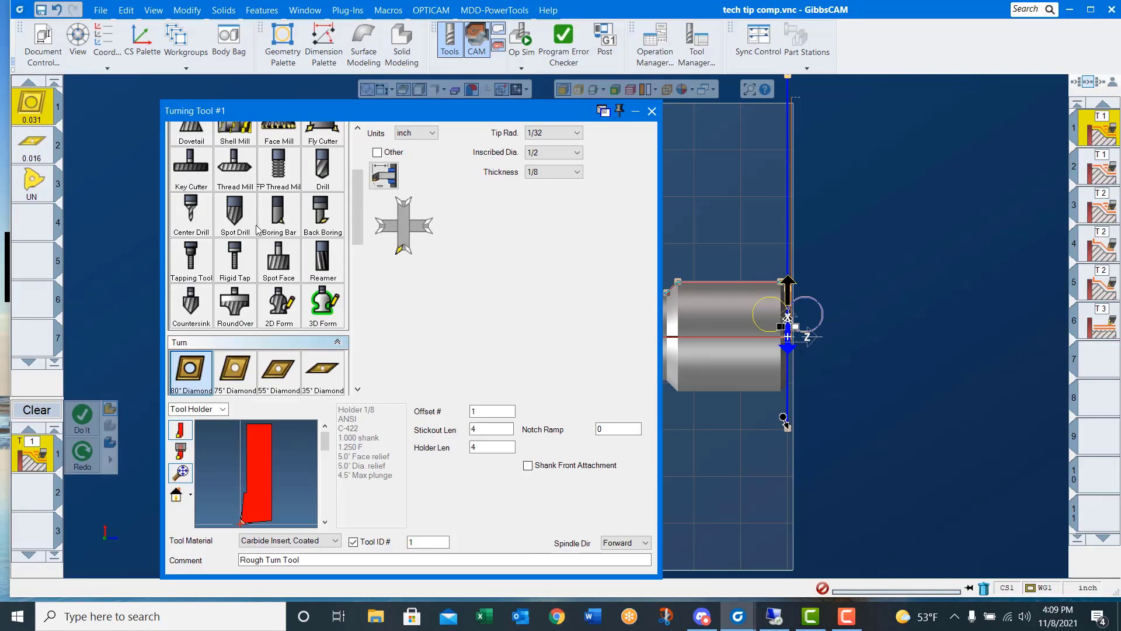
click(652, 111)
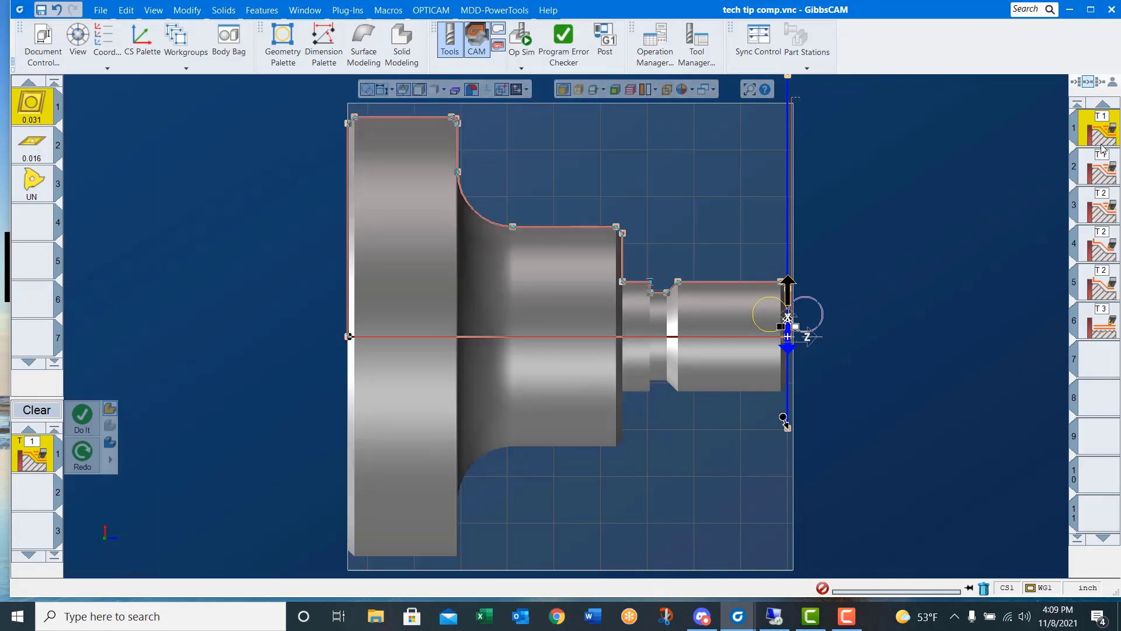
double_click(1105, 133)
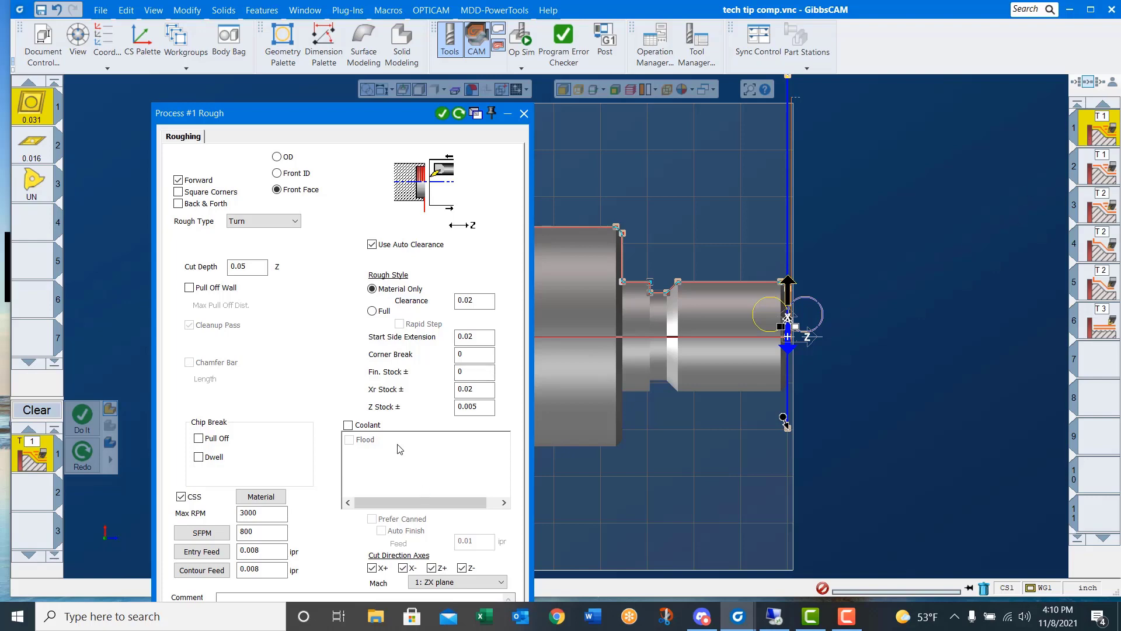
Step: Save Process #1 Rough as a process file in processes\Lathe\Turning\O.D\80 deg turn\Rough
right_click(47, 463)
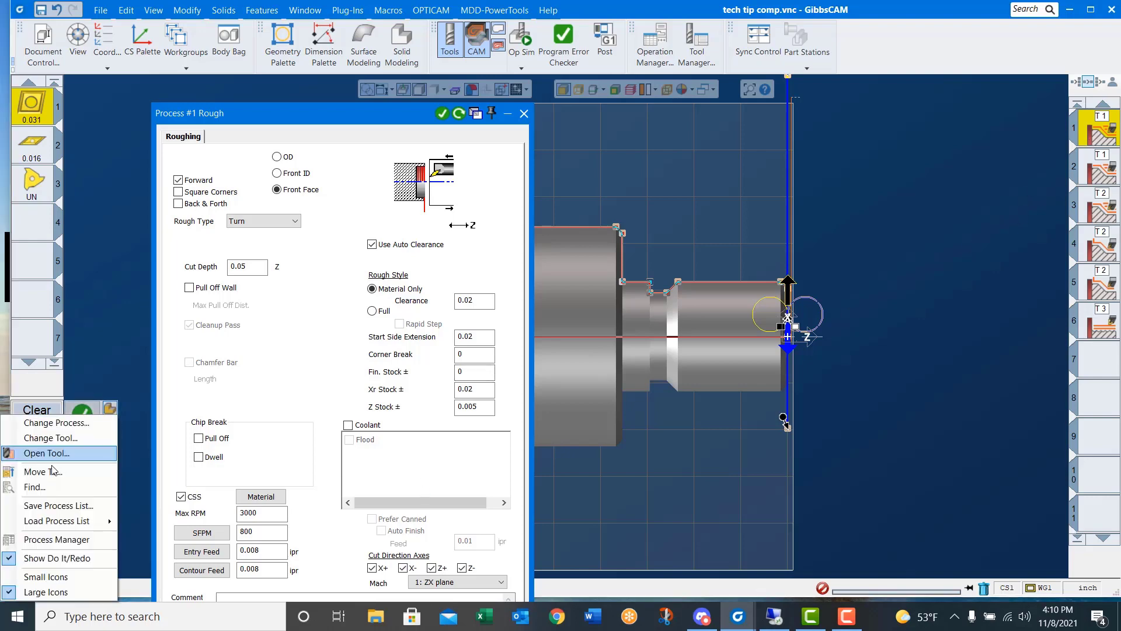
click(57, 504)
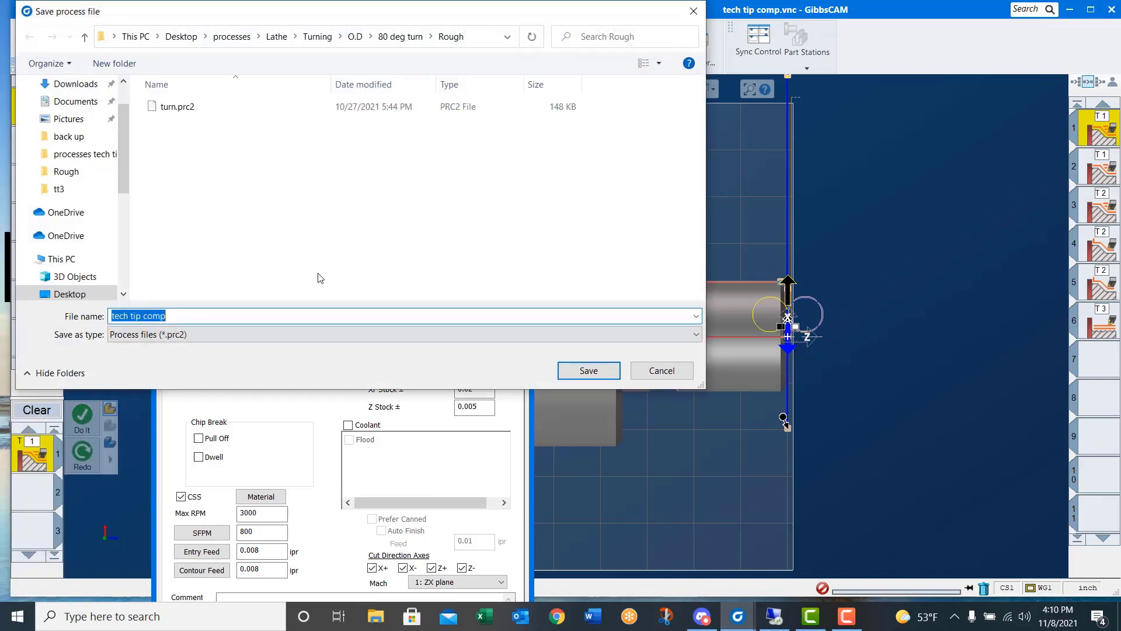
click(231, 36)
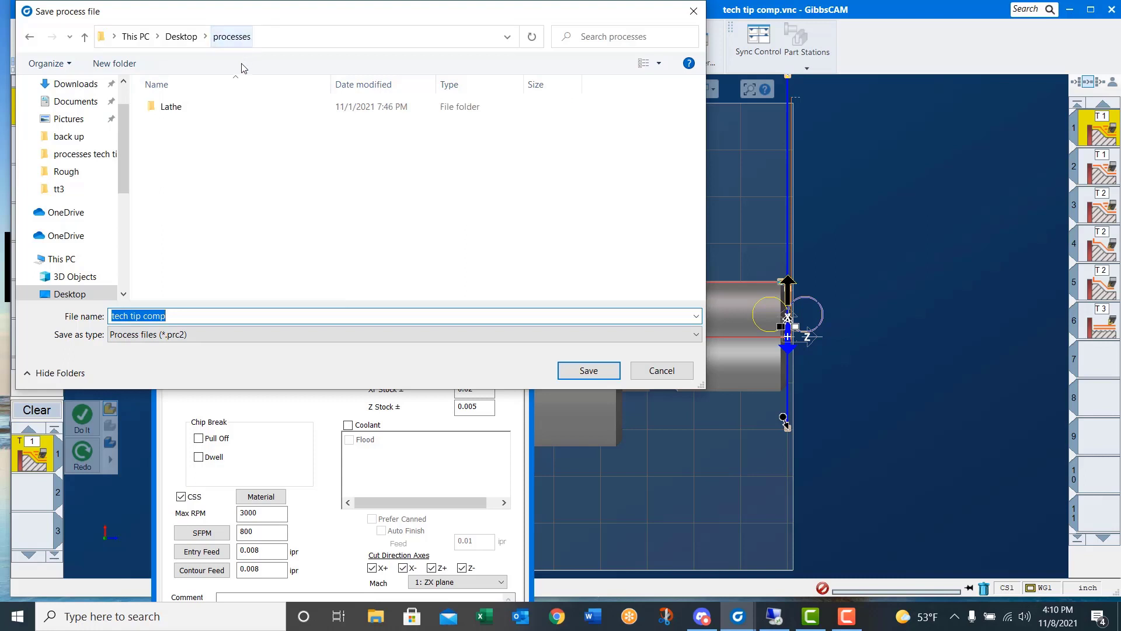
double_click(170, 108)
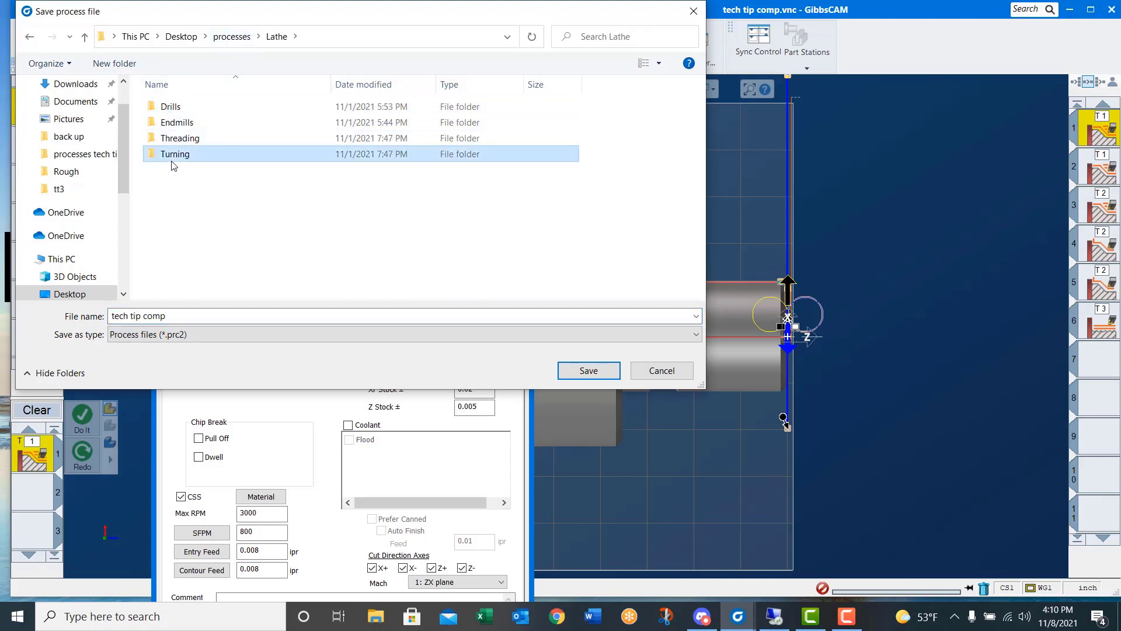
double_click(174, 154)
double_click(170, 107)
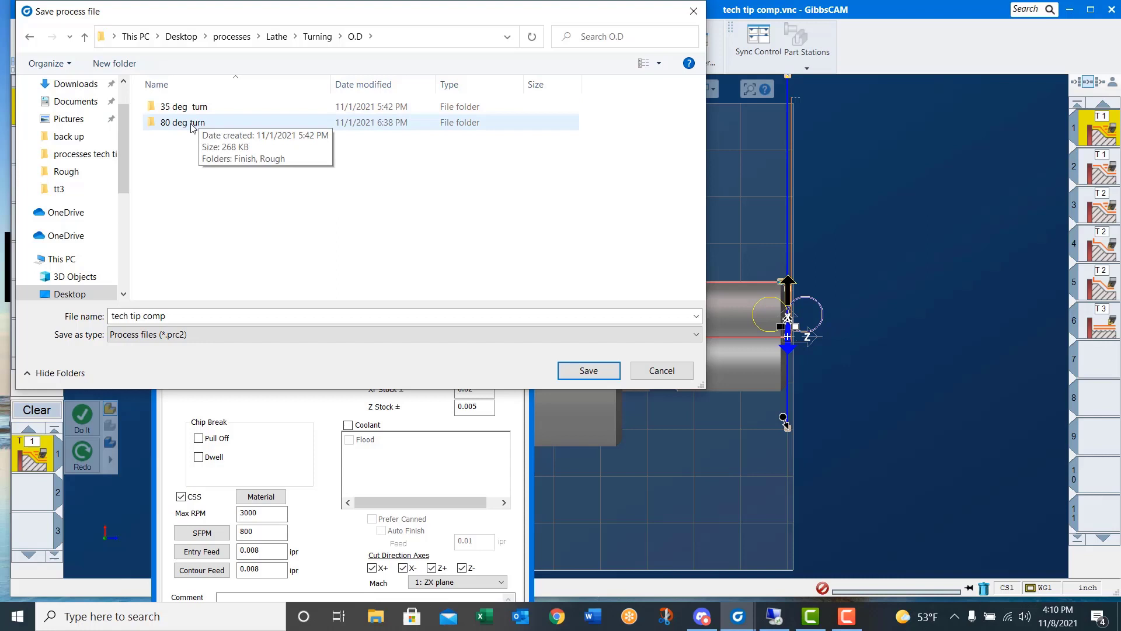
double_click(200, 122)
double_click(174, 122)
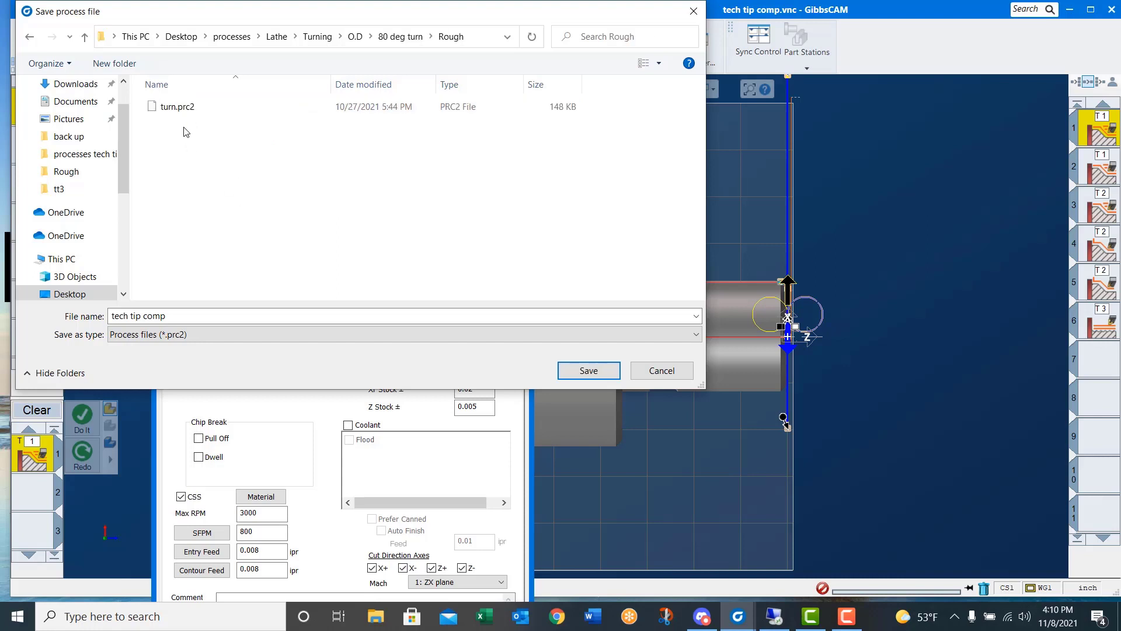
click(189, 318)
text(face)
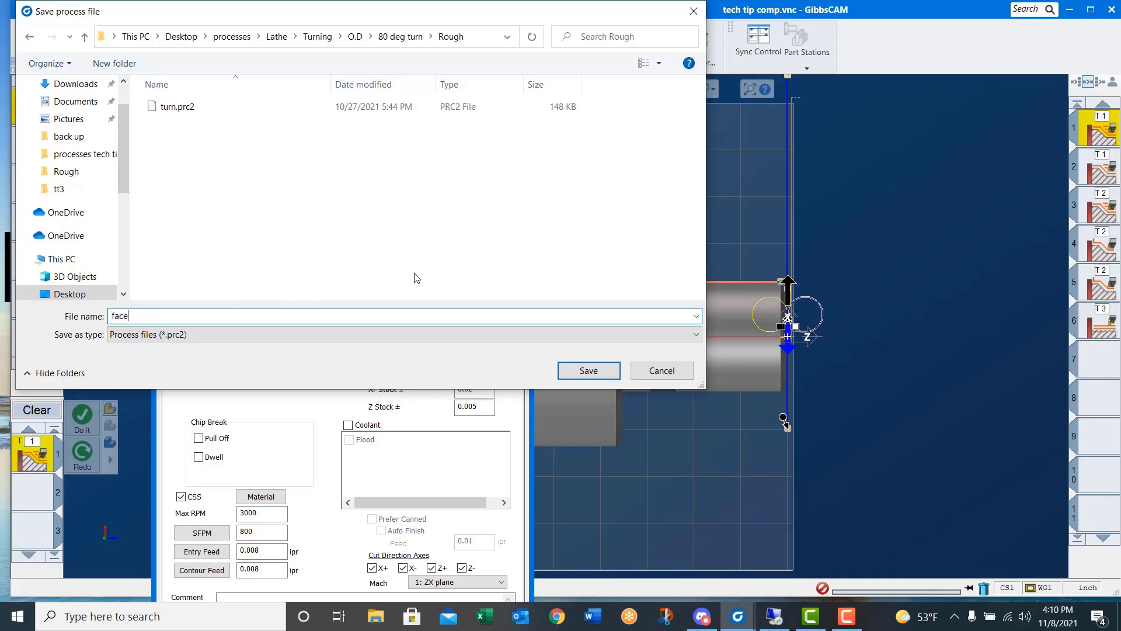
key(Return)
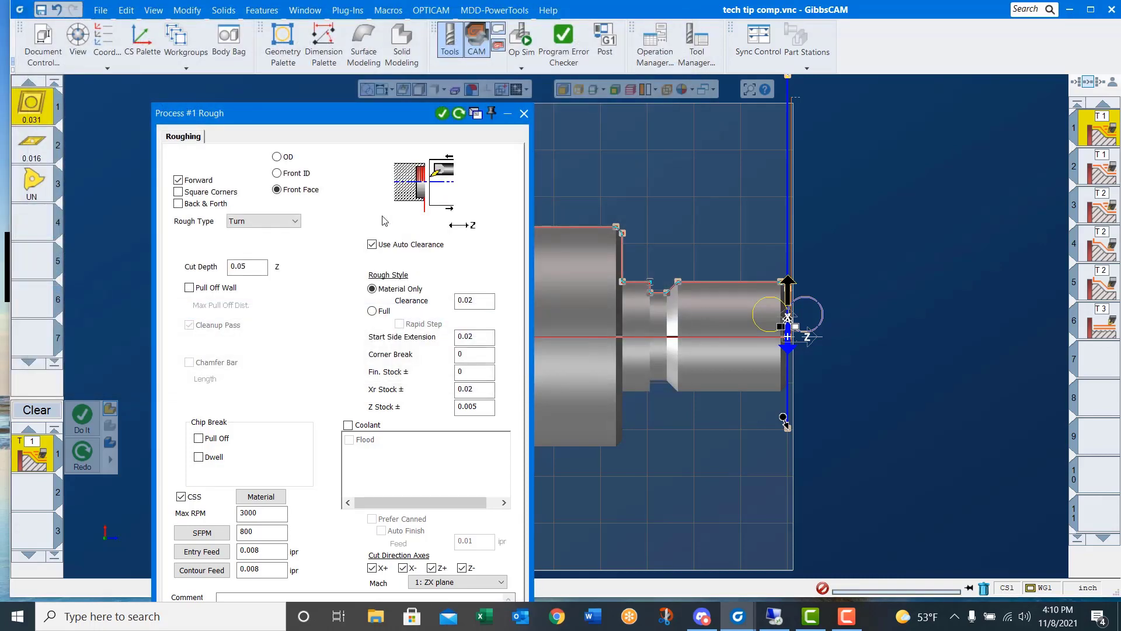
Step: Switch to tech tip 1.vnc and set processes as its process list folder
click(524, 114)
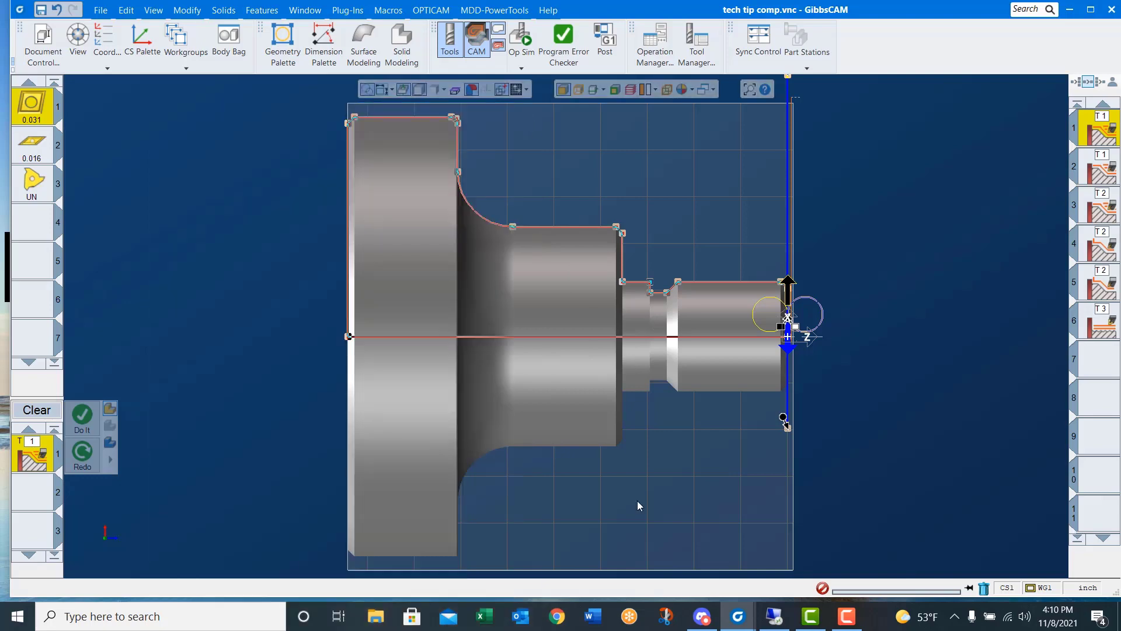
mouse_move(737, 616)
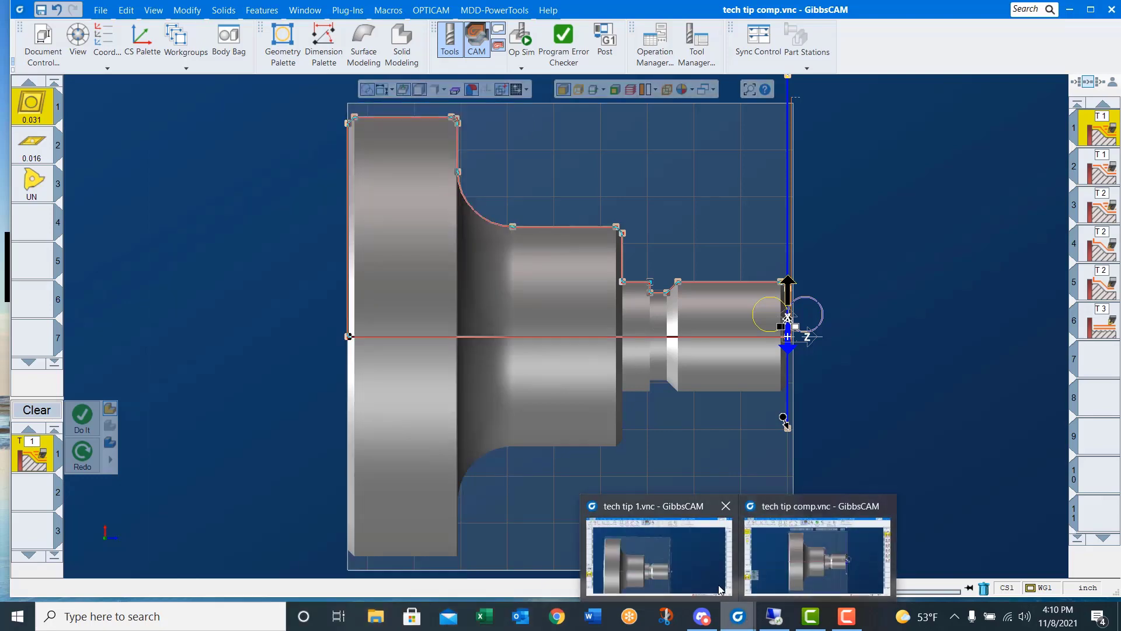
click(693, 571)
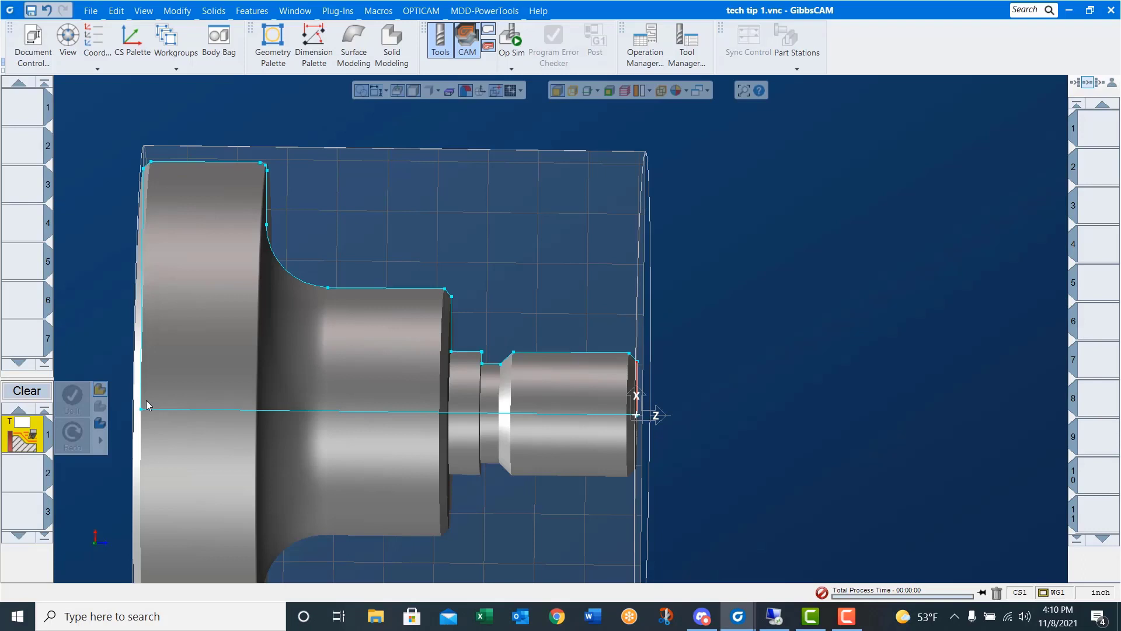
right_click(23, 439)
mouse_move(56, 520)
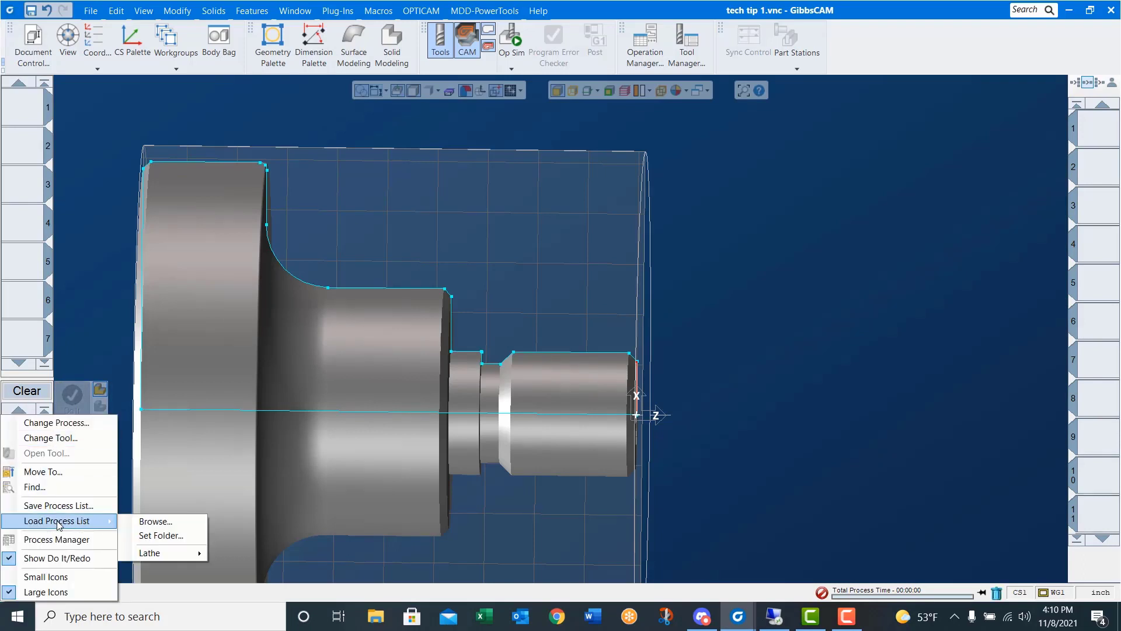
click(162, 536)
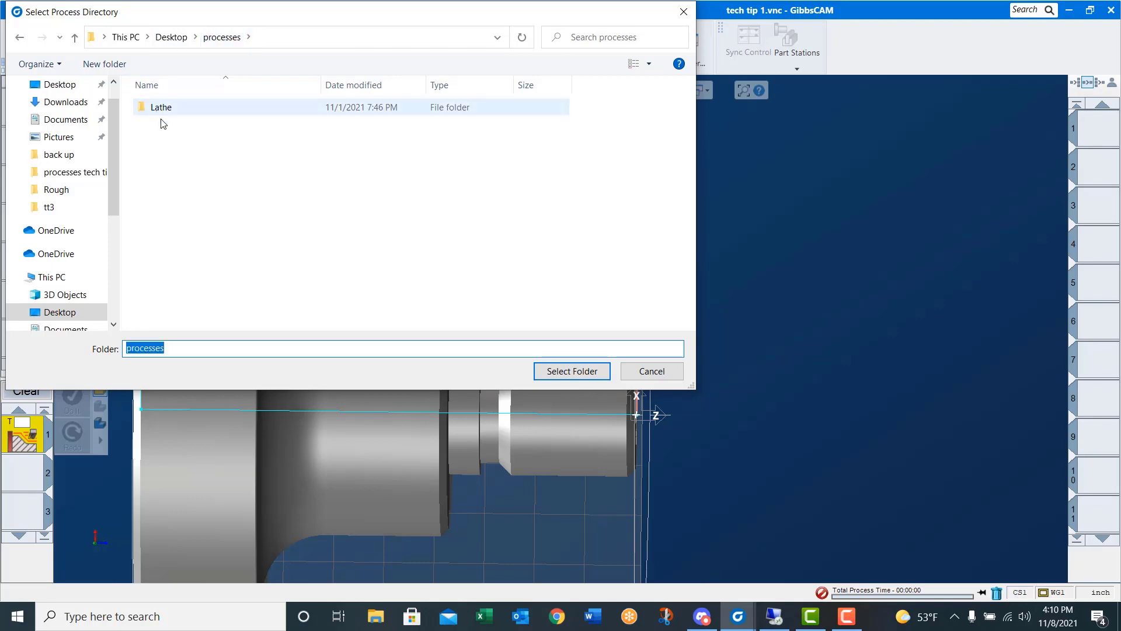
click(563, 374)
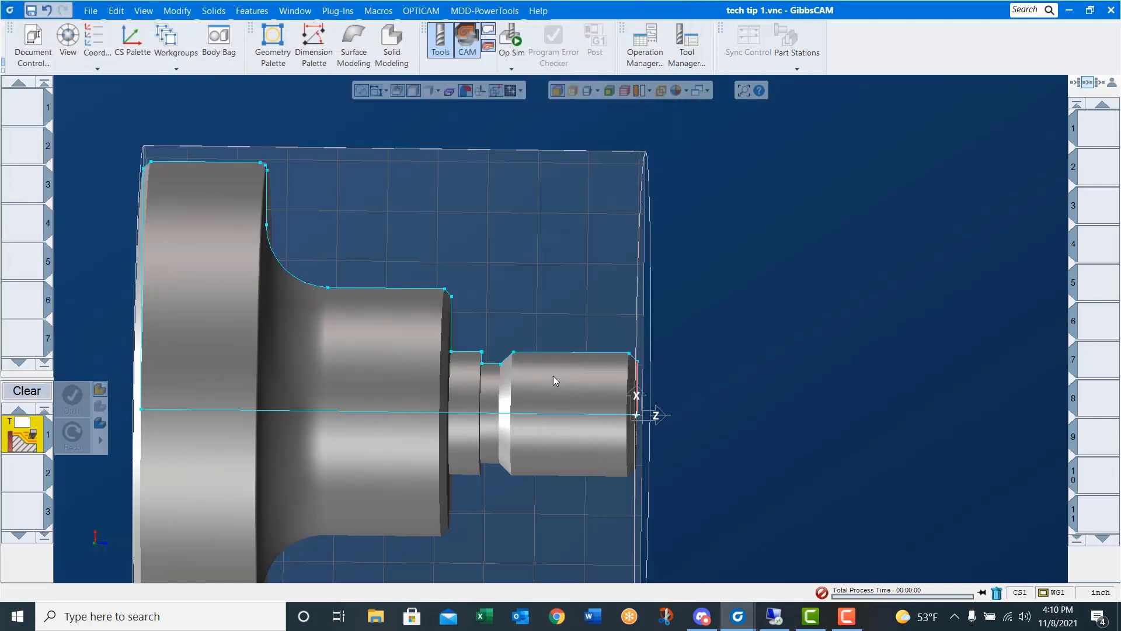
Step: Load the face process from the 80 deg turn Rough folder as a tool 1 rough-turn operation
right_click(93, 415)
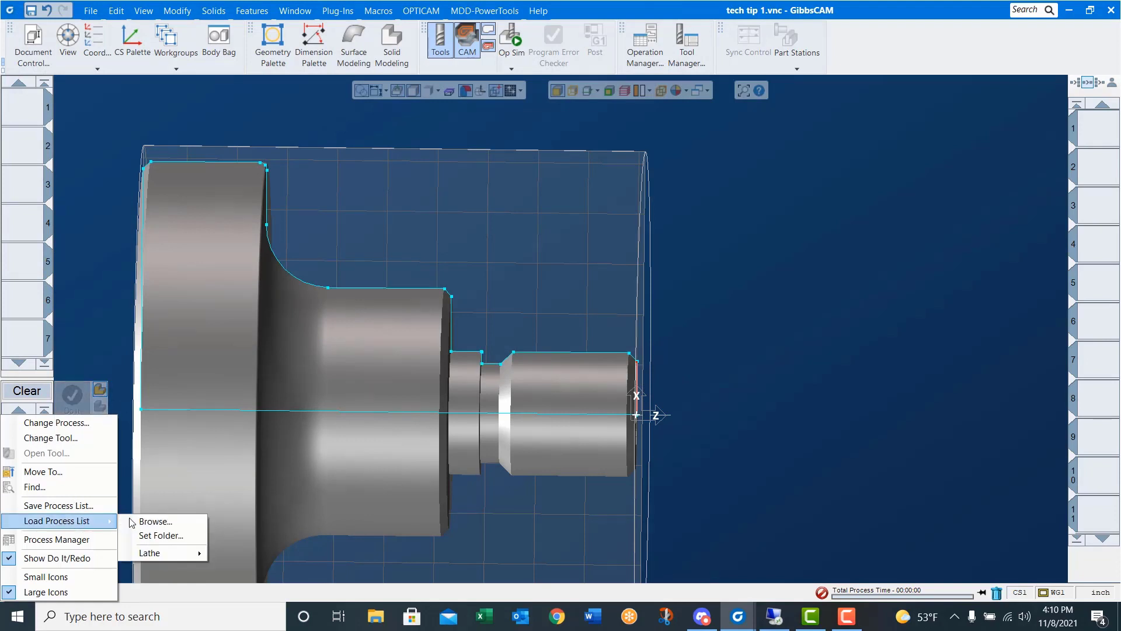
mouse_move(56, 520)
mouse_move(244, 592)
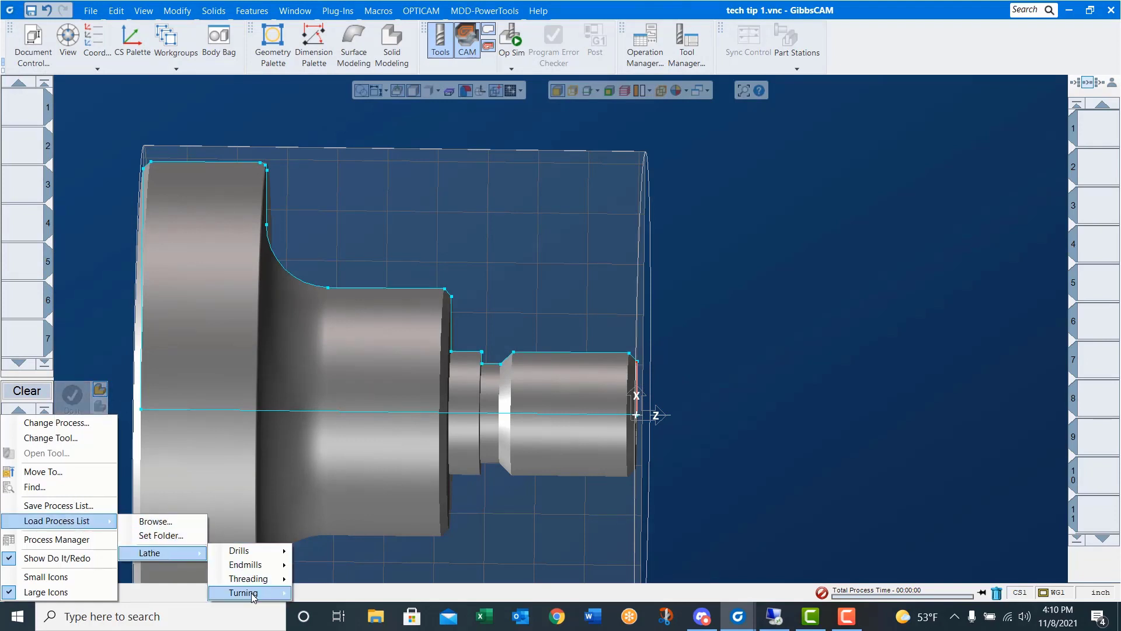
mouse_move(396, 592)
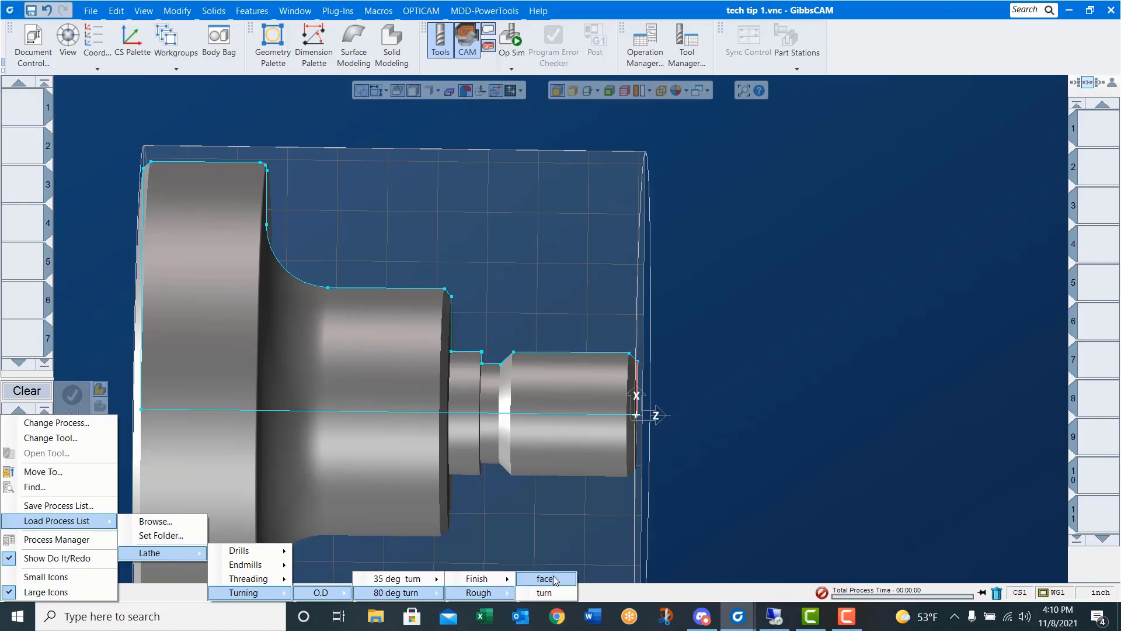
click(544, 592)
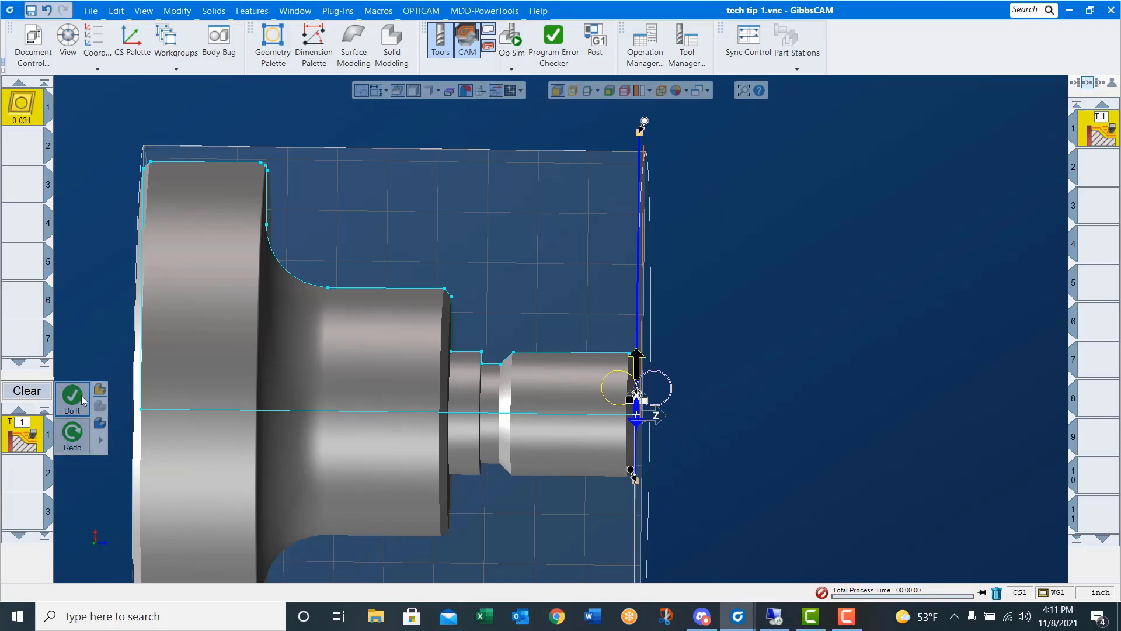
Step: Load an 80 deg Rough process, contour the outer profile with start past the left corner, and generate
right_click(35, 436)
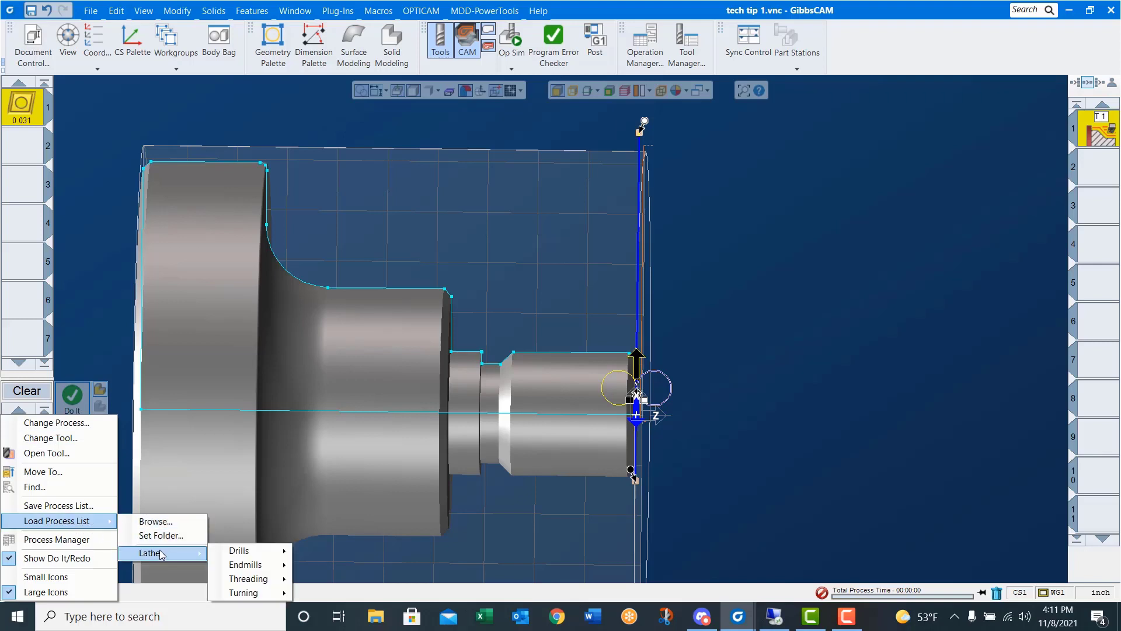
mouse_move(243, 592)
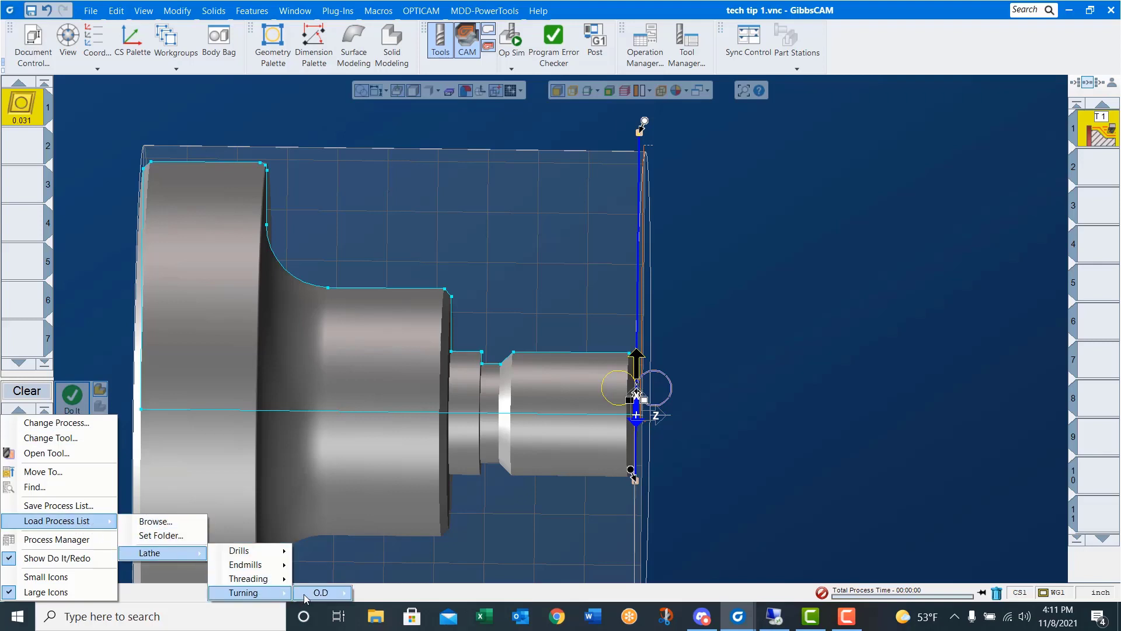
mouse_move(396, 592)
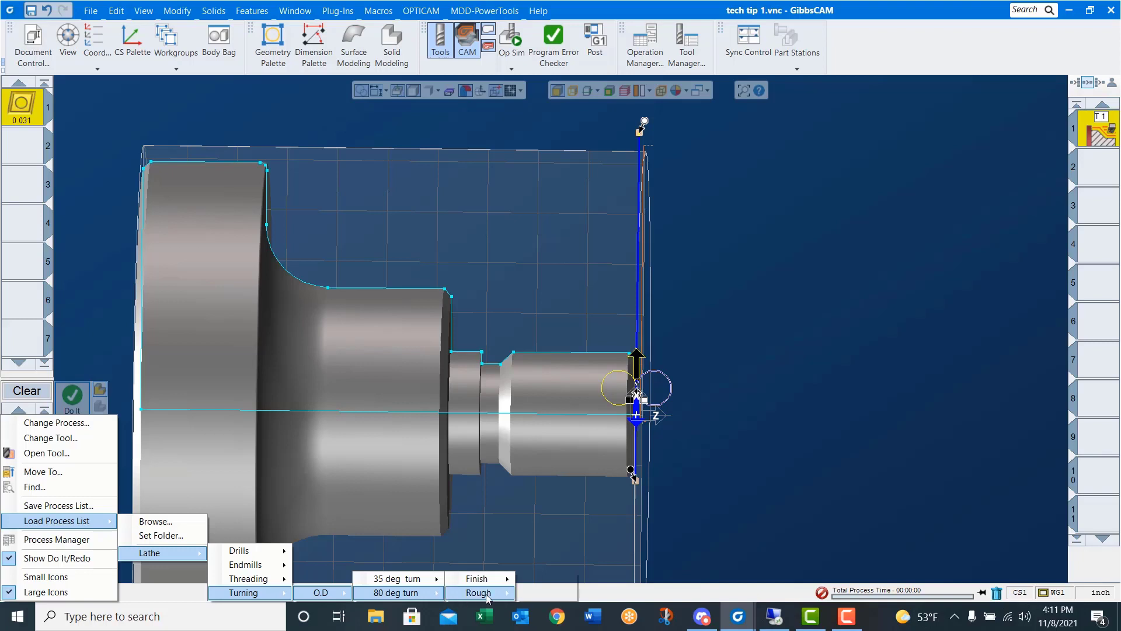
click(543, 592)
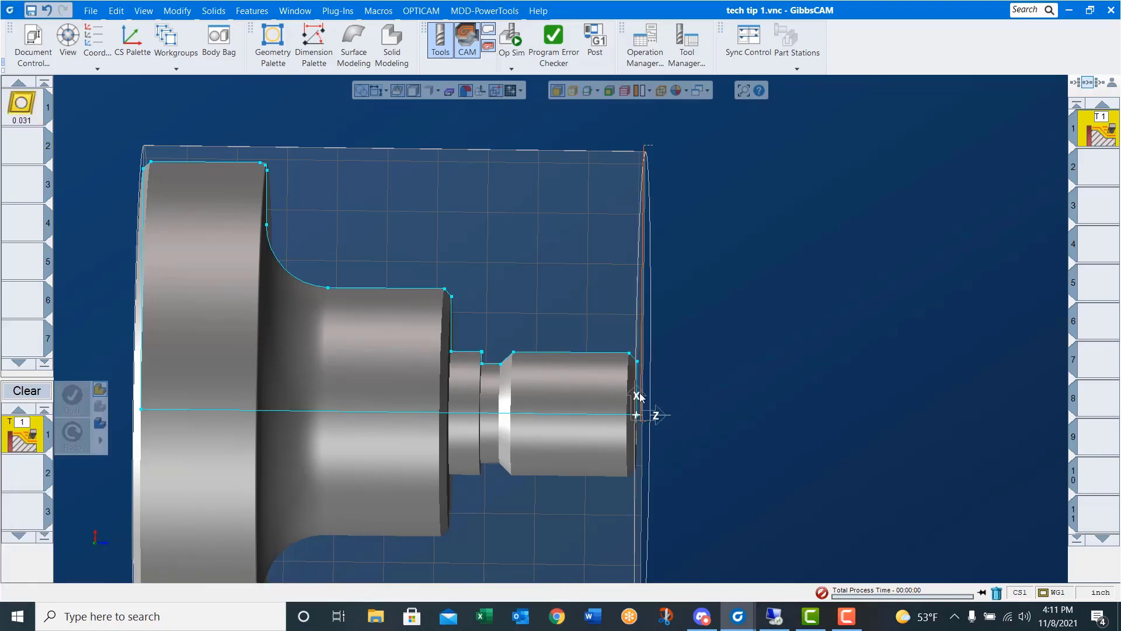
click(636, 386)
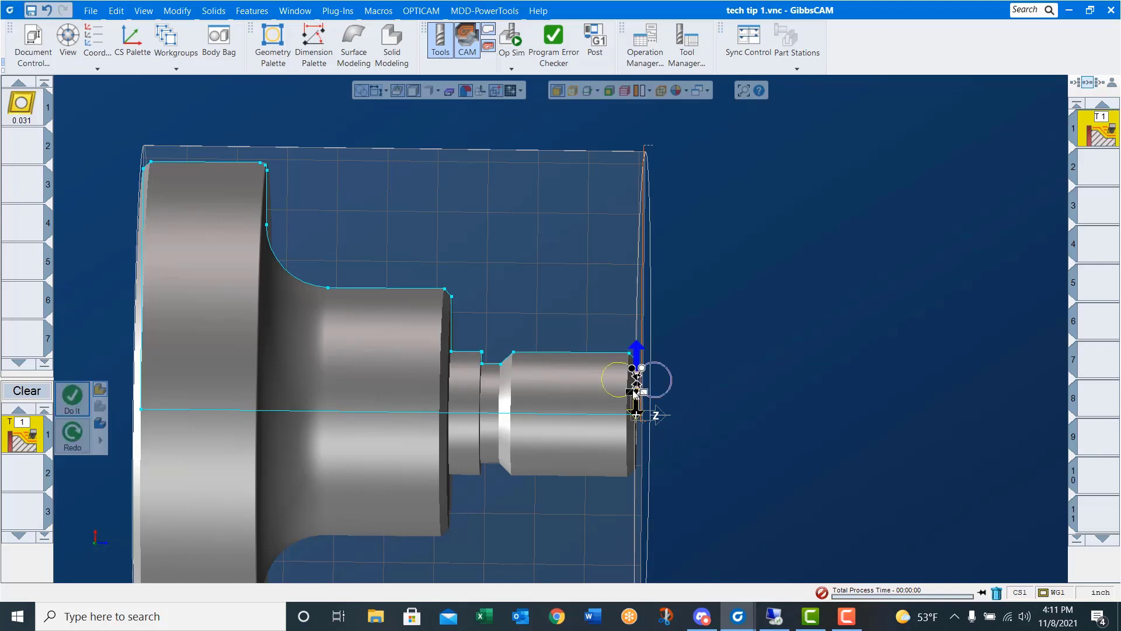
click(227, 162)
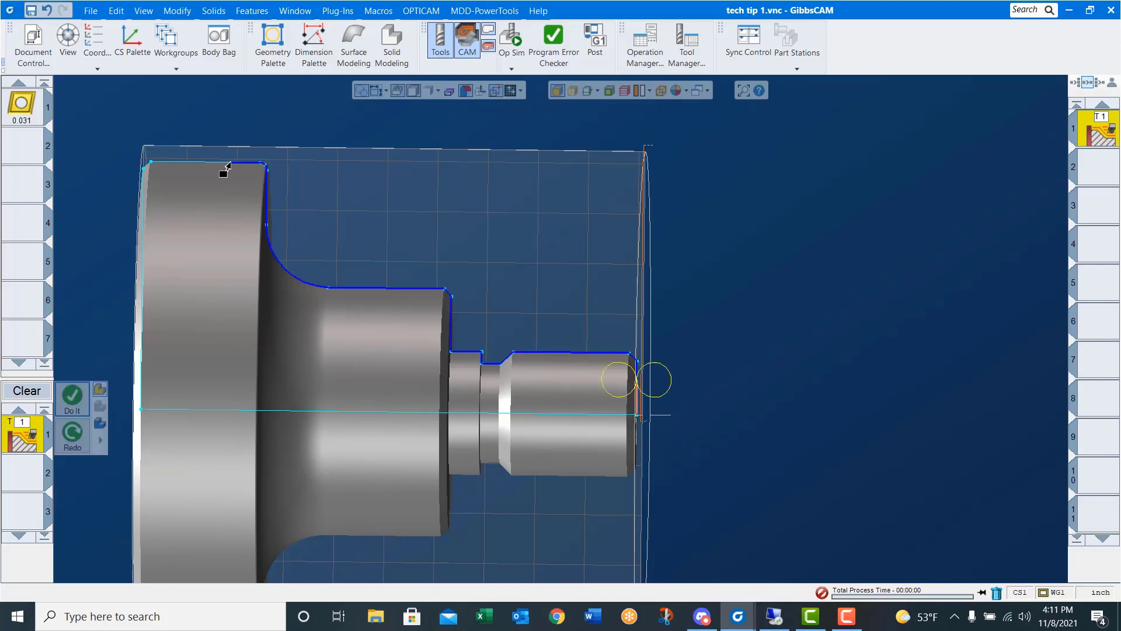
click(102, 155)
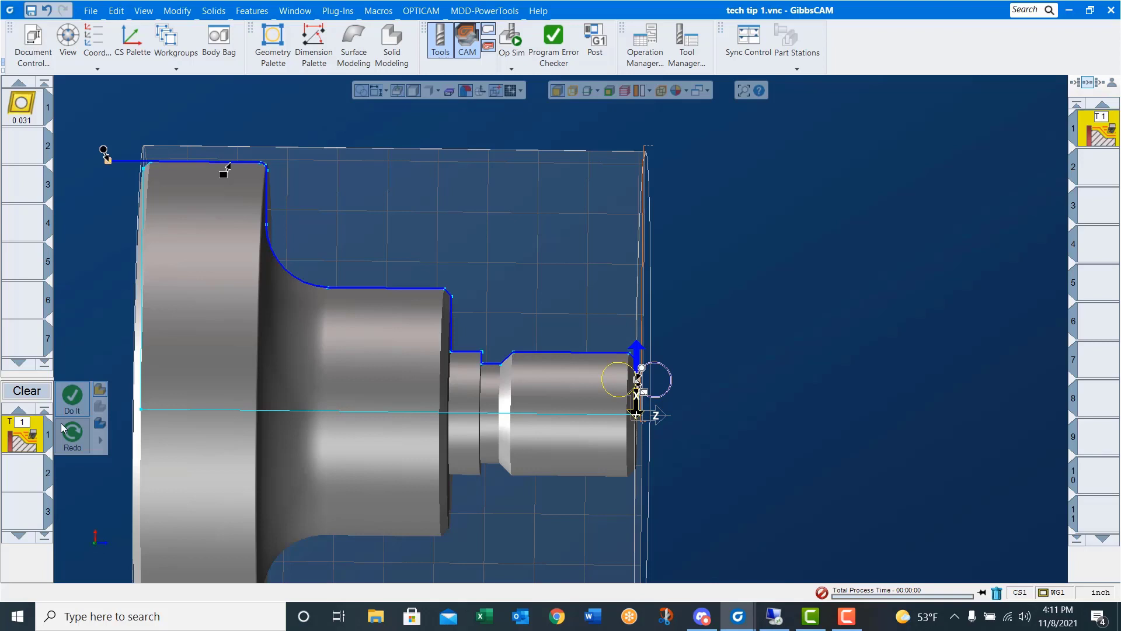
click(71, 402)
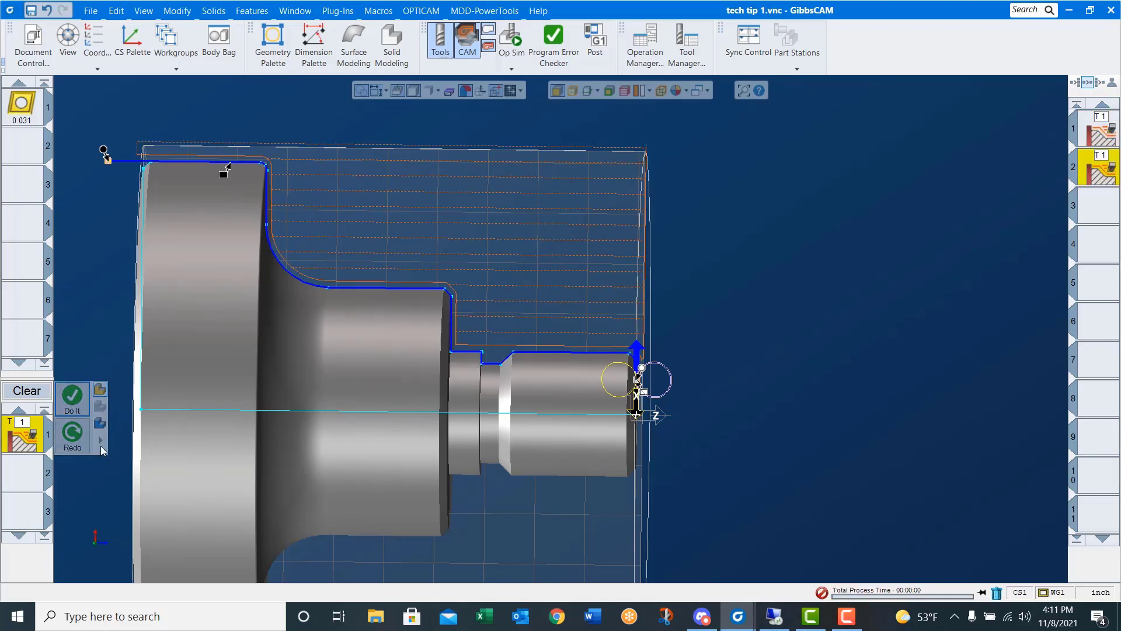
Step: Load a lathe turning process, chain the groove segment to the step edge, and generate operation 3
right_click(32, 438)
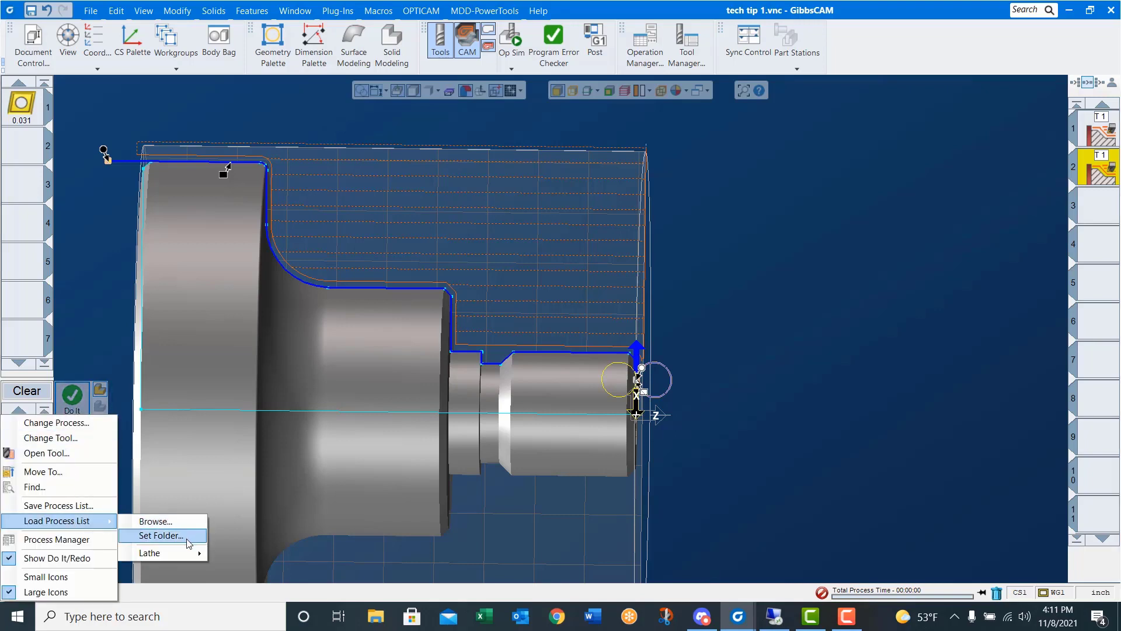
mouse_move(149, 552)
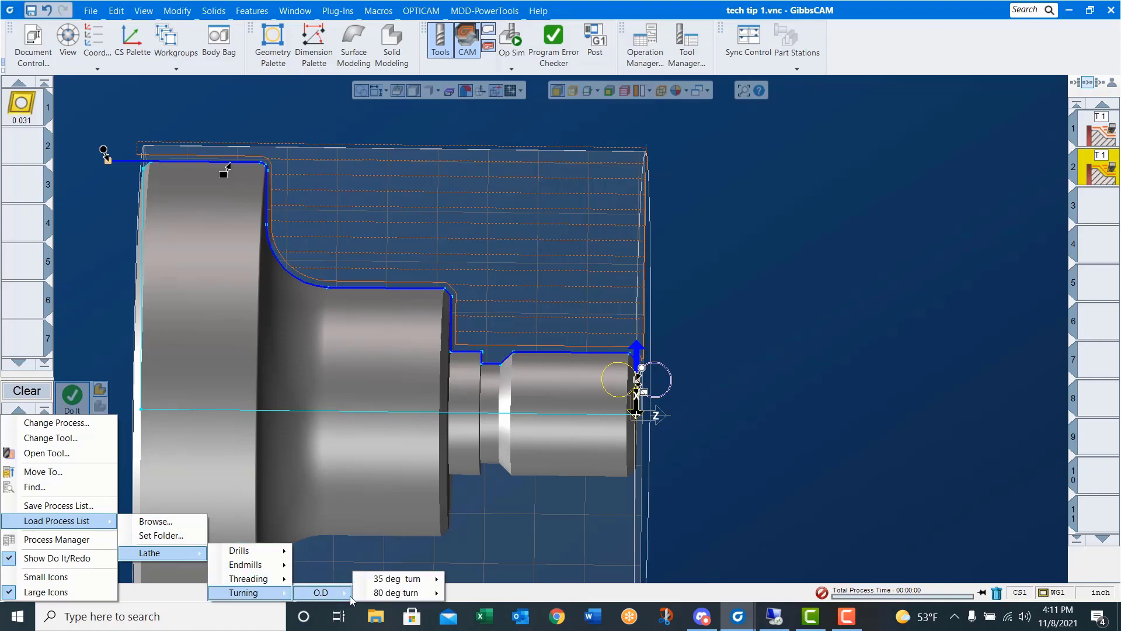
mouse_move(397, 578)
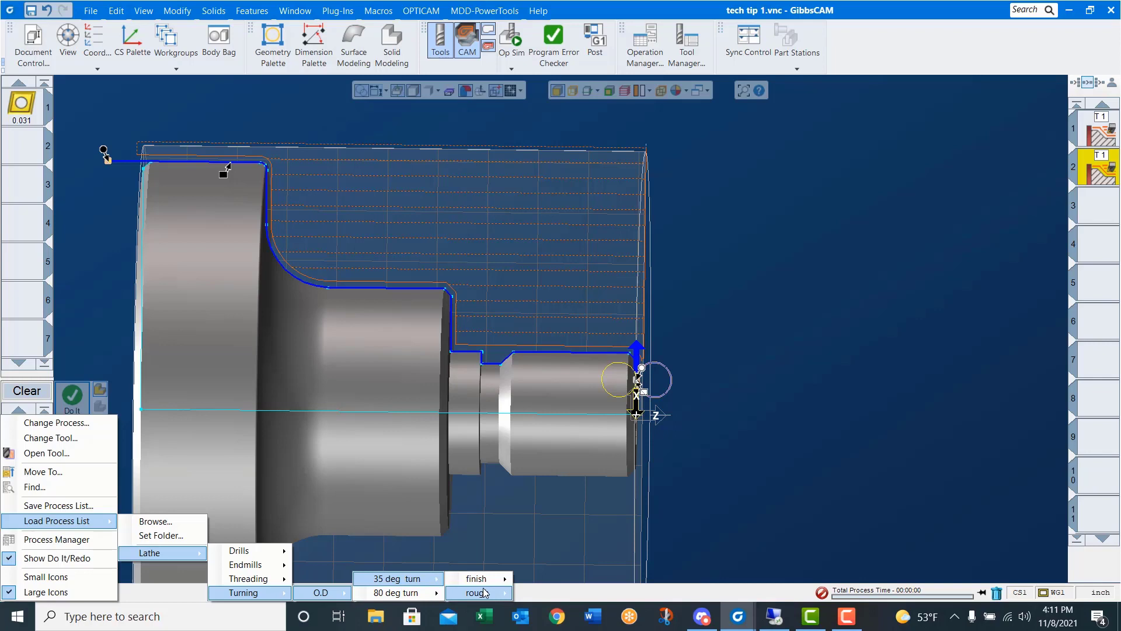
mouse_move(542, 593)
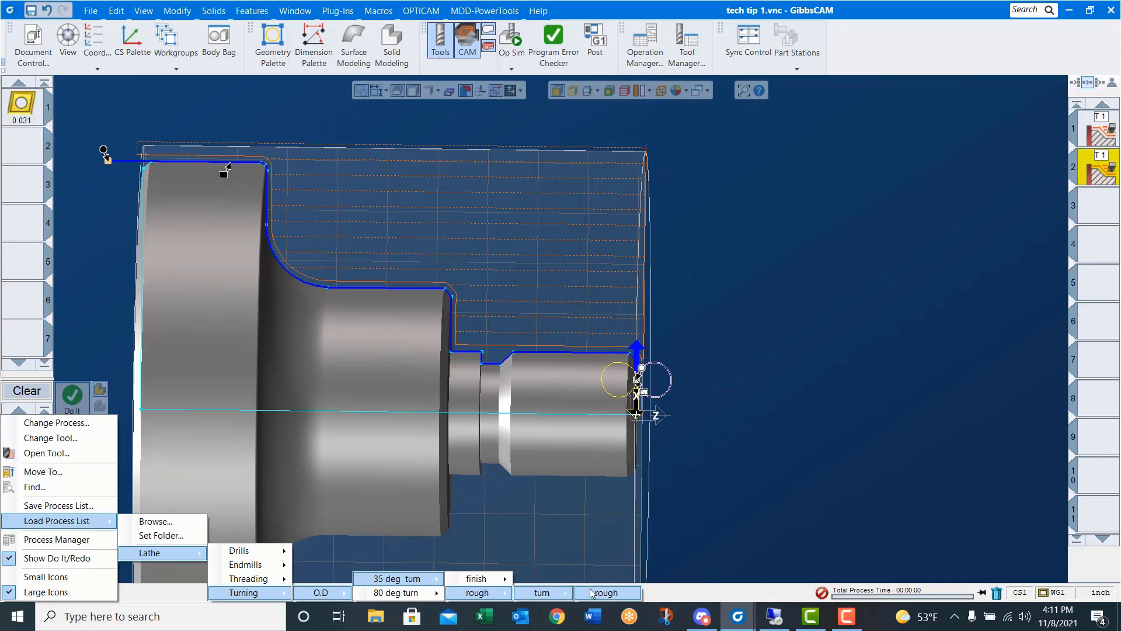
click(592, 592)
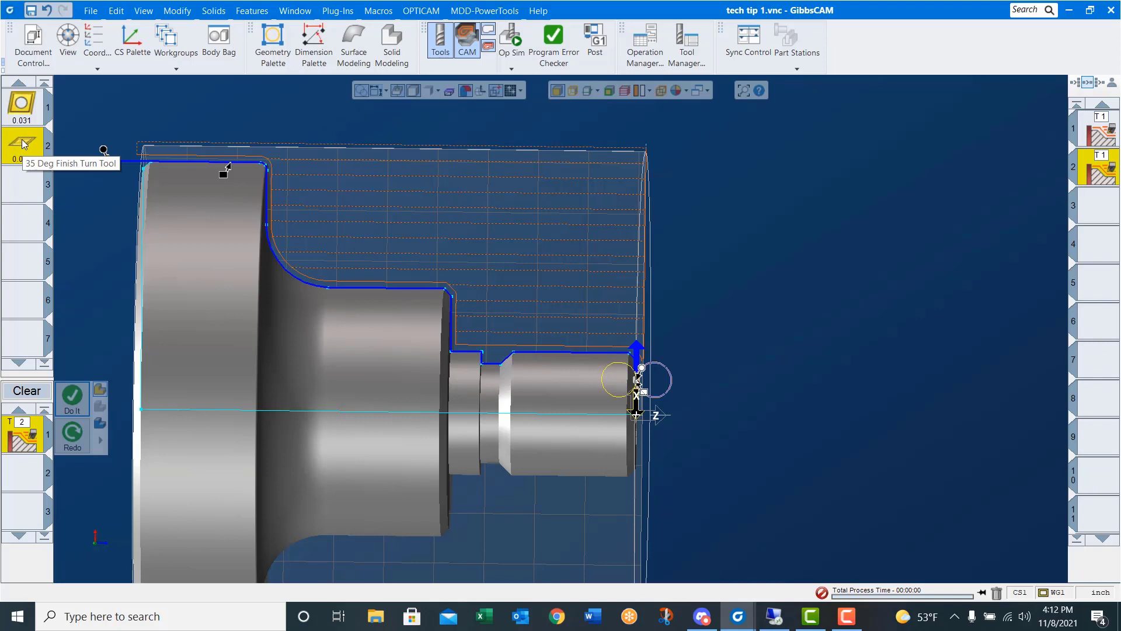
click(538, 352)
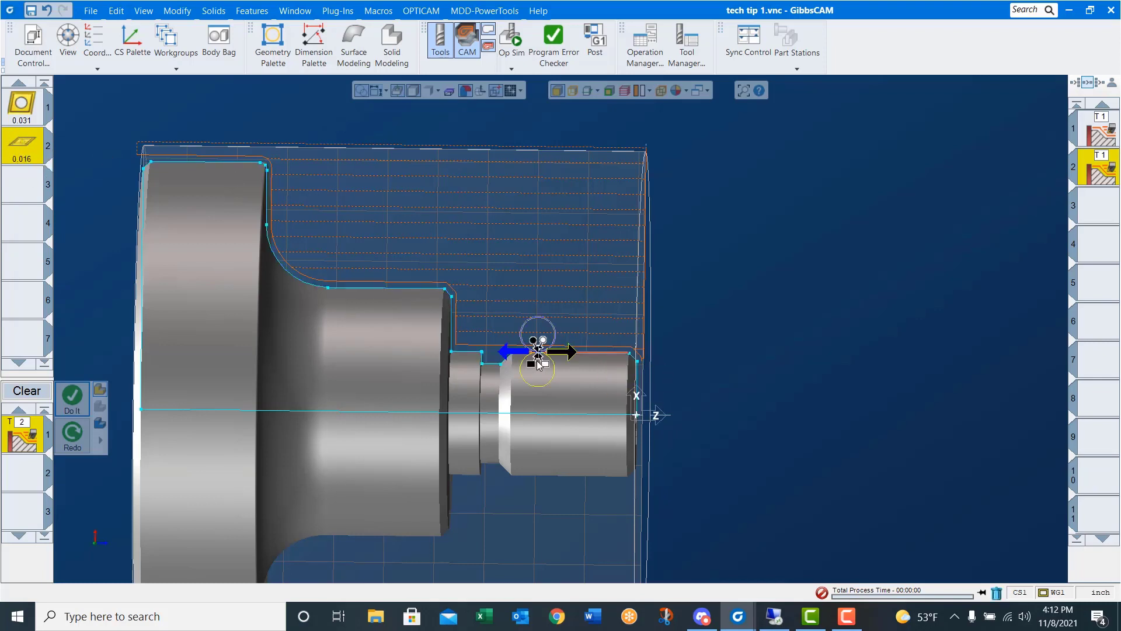
click(465, 355)
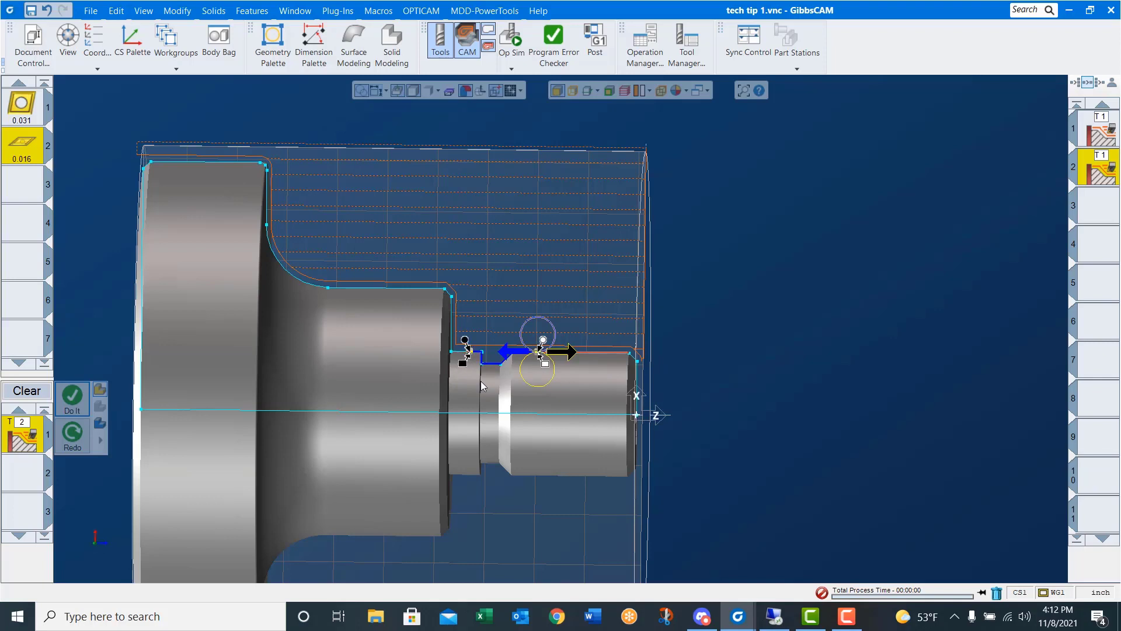
click(72, 397)
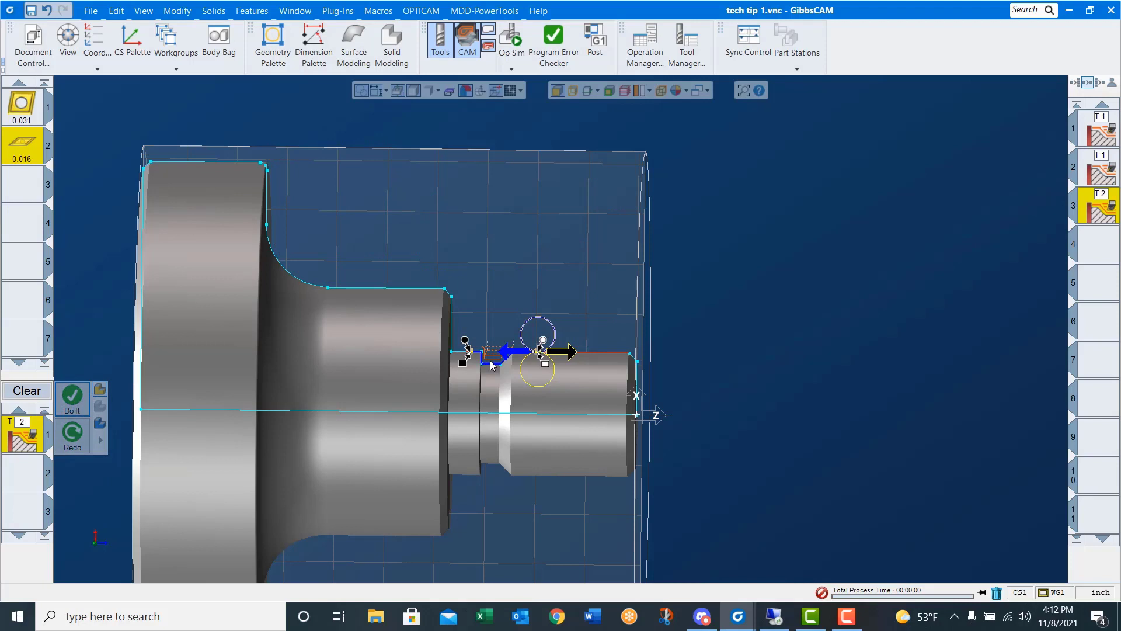
Step: Load the 35 deg finish face process, set a reversed path across the end face, and generate
right_click(3, 450)
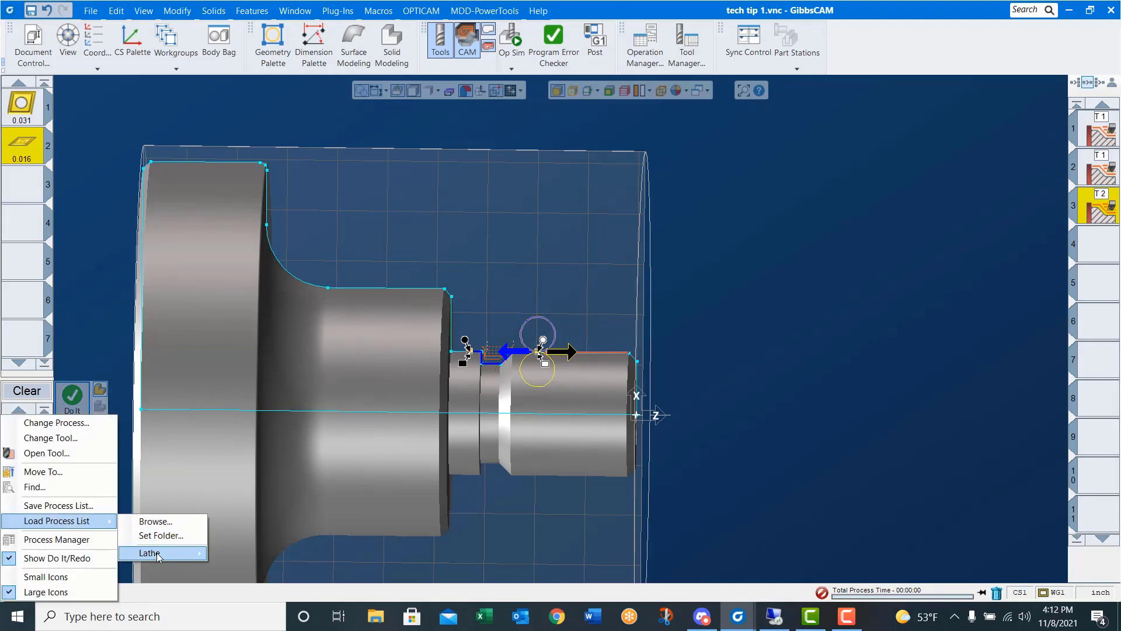
mouse_move(149, 552)
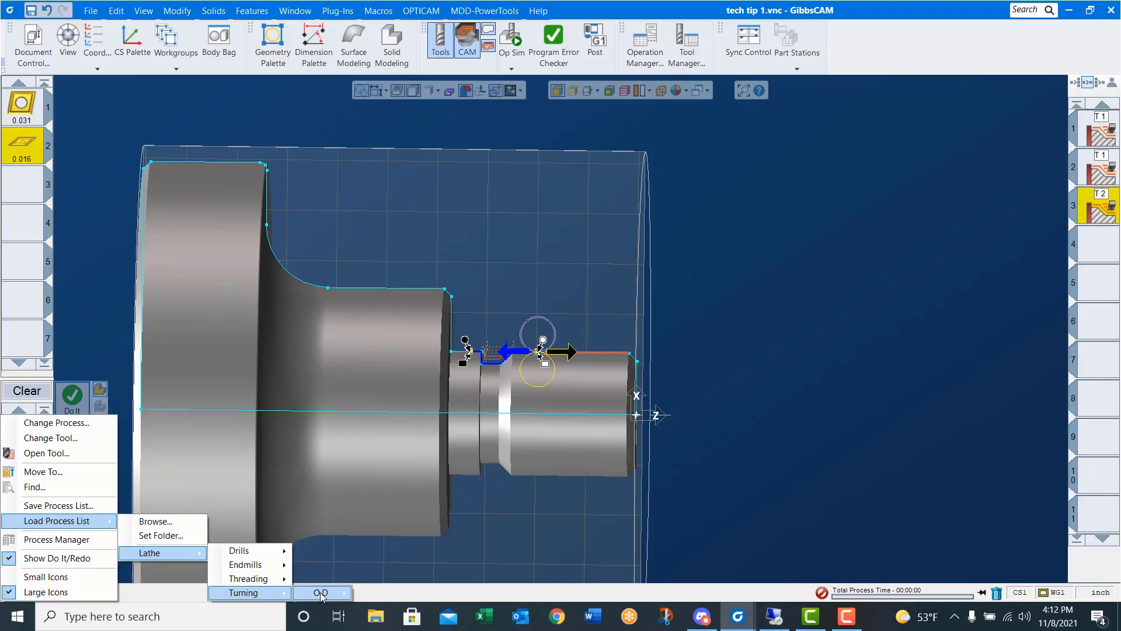
mouse_move(244, 592)
mouse_move(397, 578)
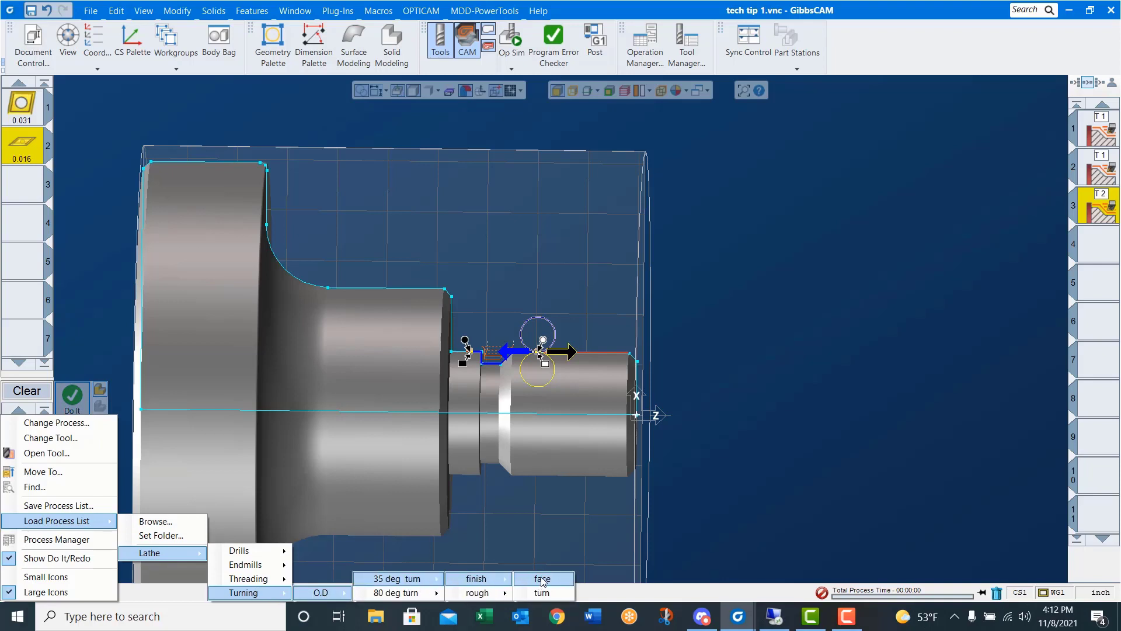
click(545, 578)
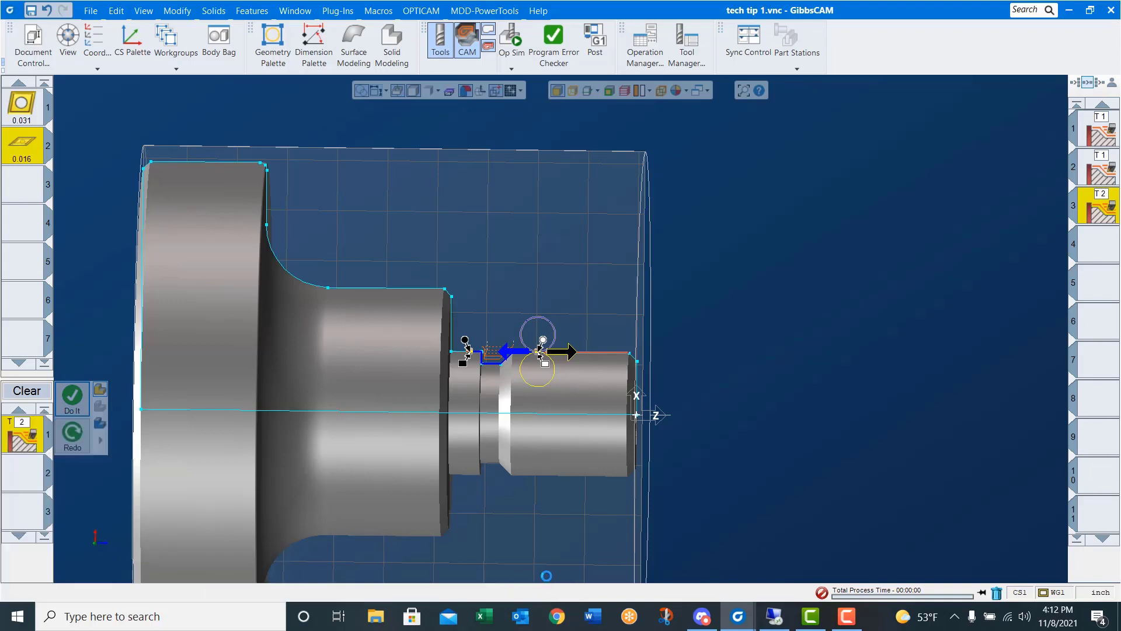
click(638, 380)
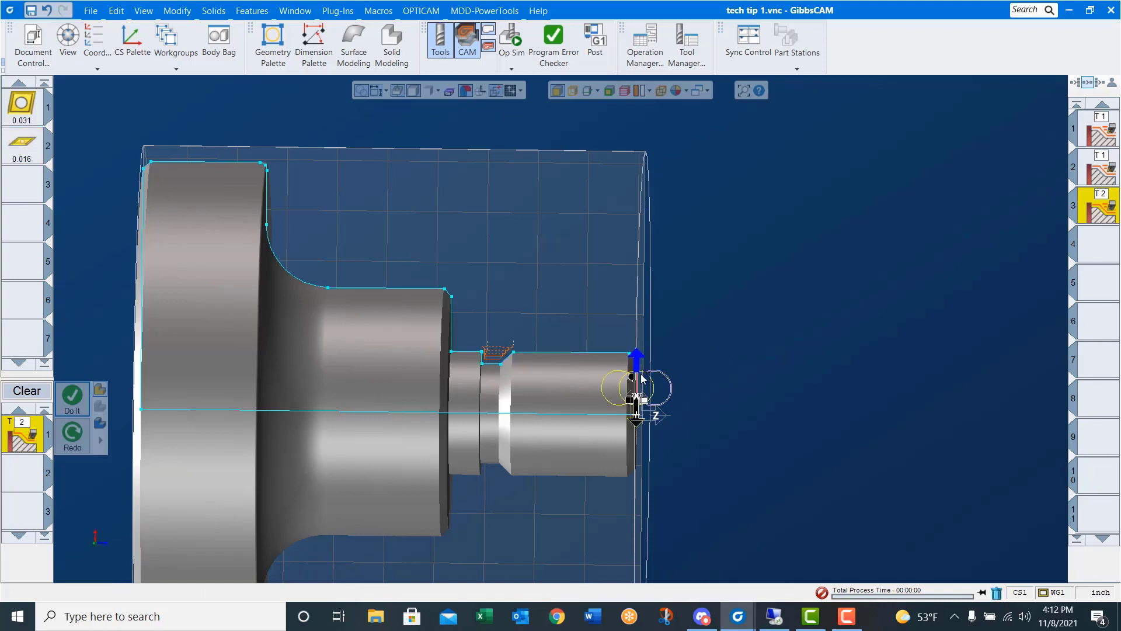
click(643, 129)
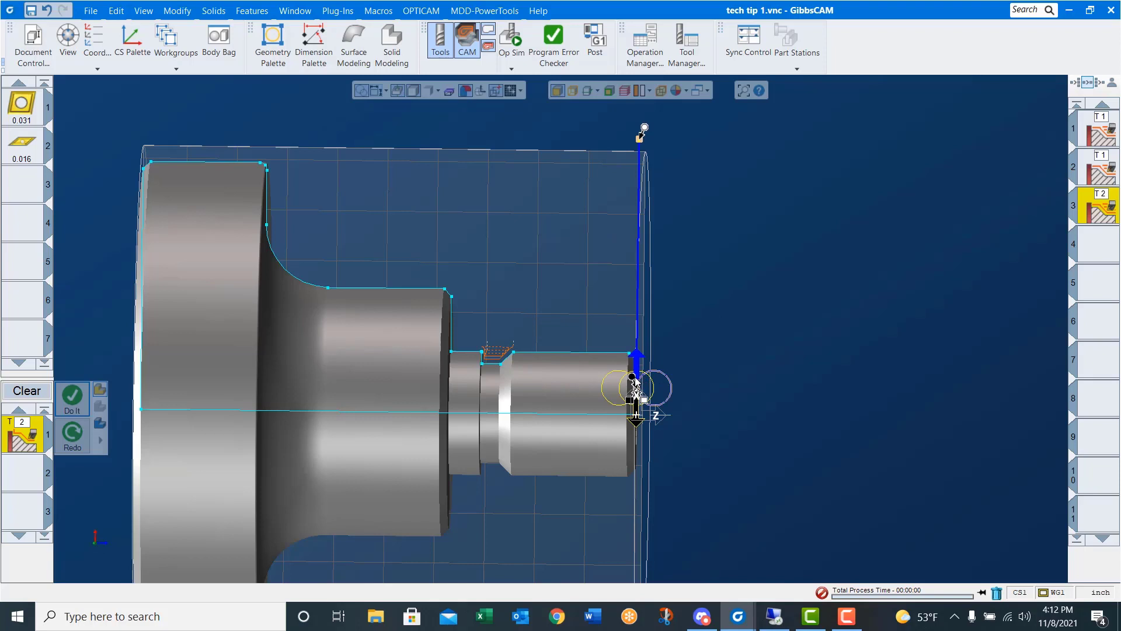
click(630, 497)
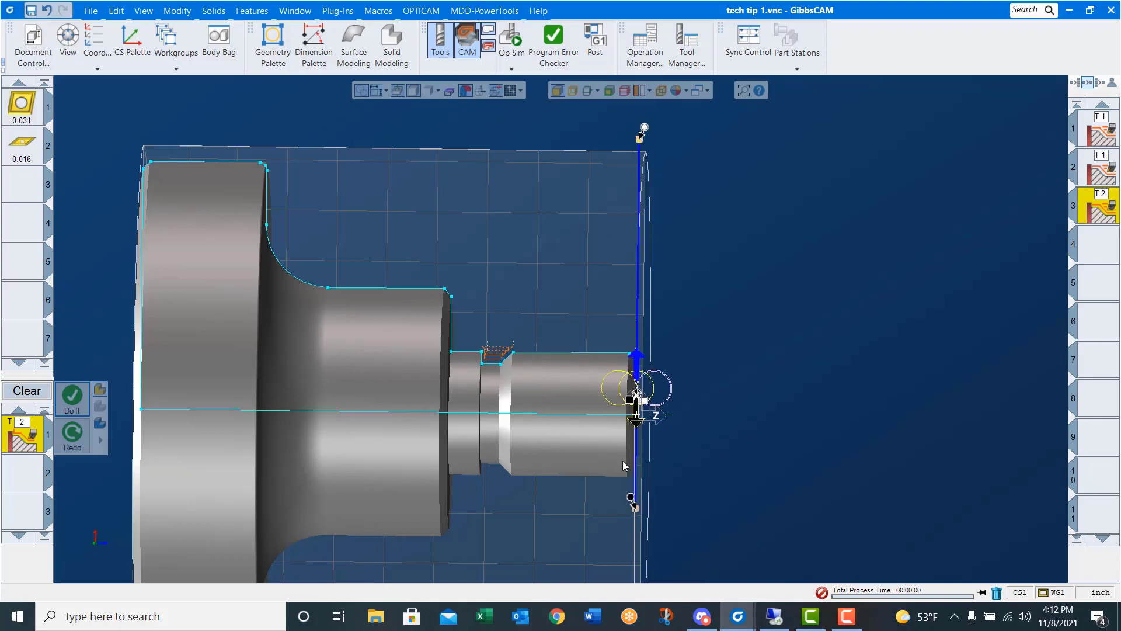
click(637, 422)
click(65, 403)
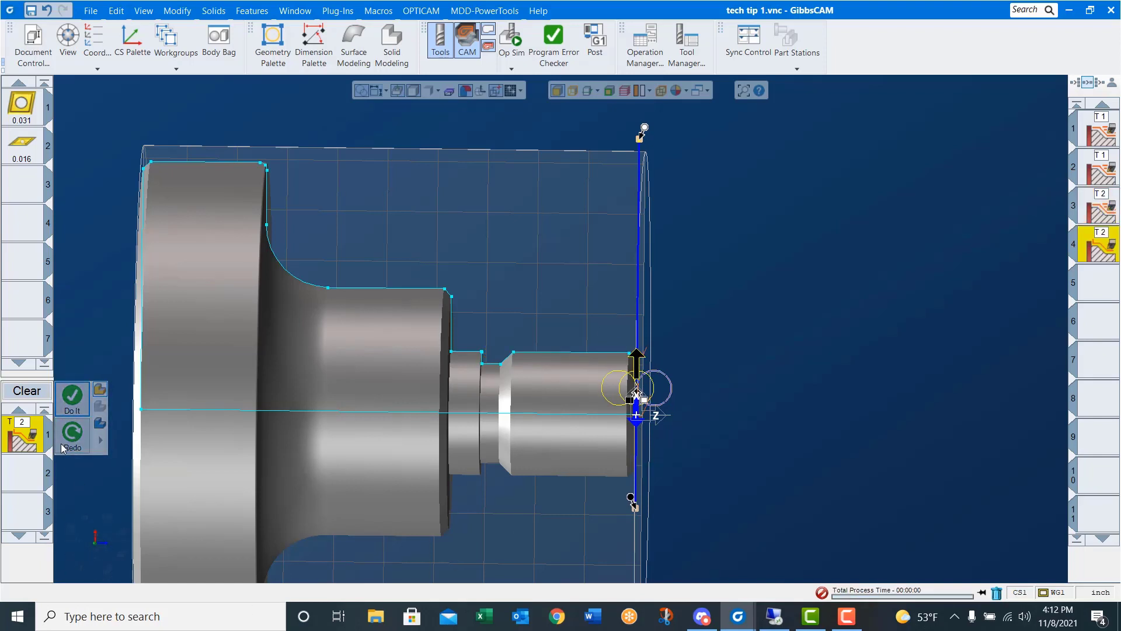
Step: Load the 35 deg finish turn process, select the outer profile with its start extended left, and generate
right_click(6, 417)
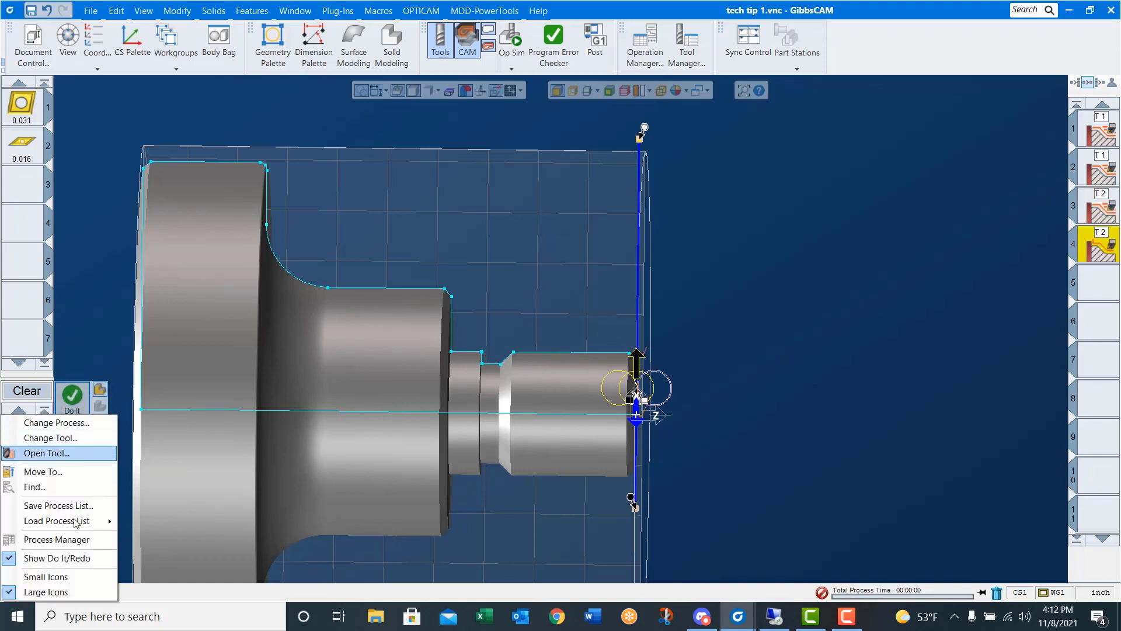
mouse_move(57, 520)
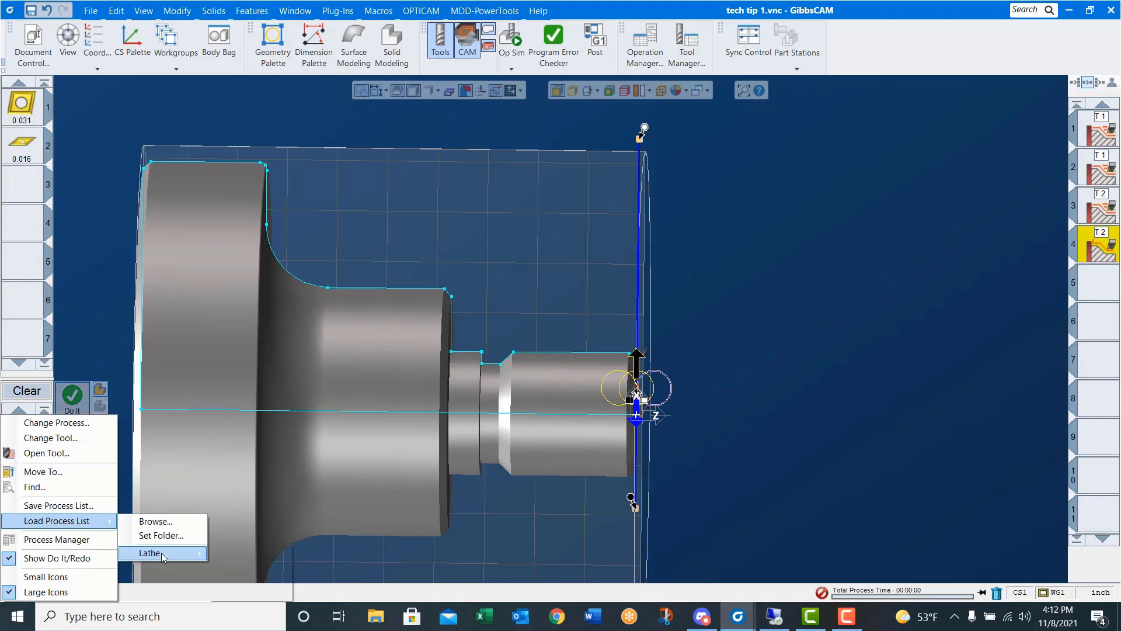
mouse_move(244, 592)
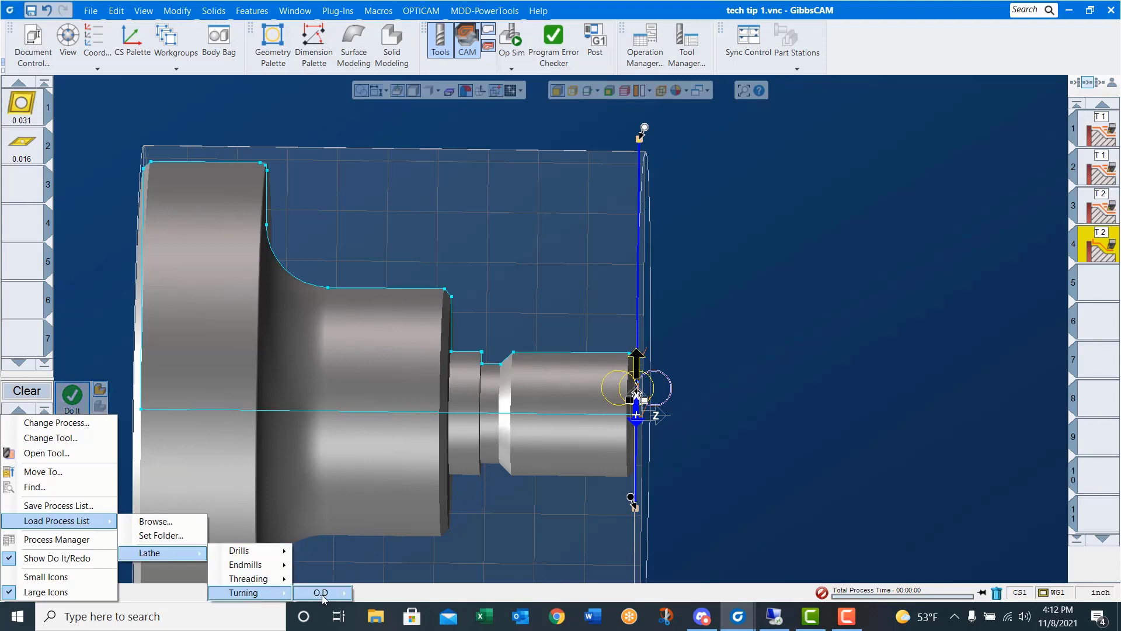
mouse_move(396, 592)
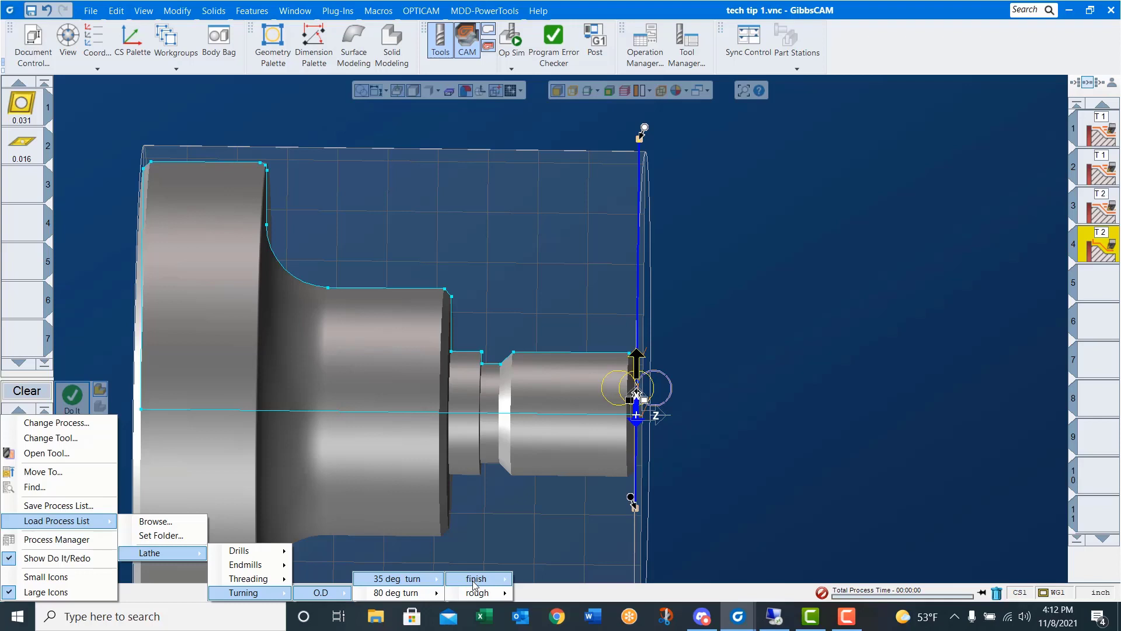
mouse_move(475, 578)
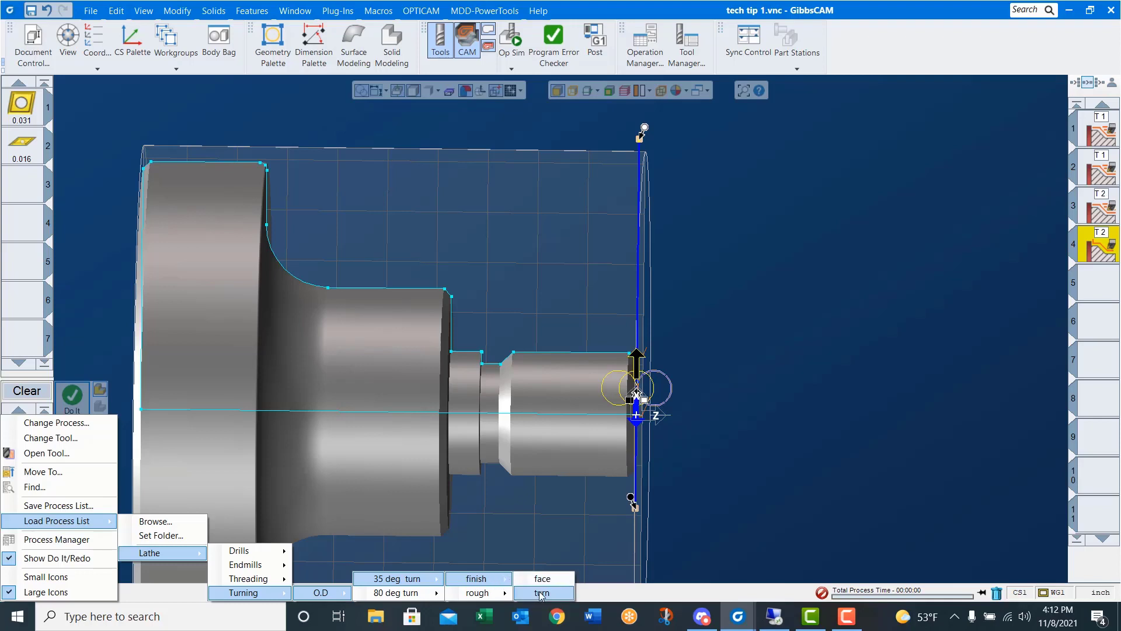
click(542, 593)
key(Return)
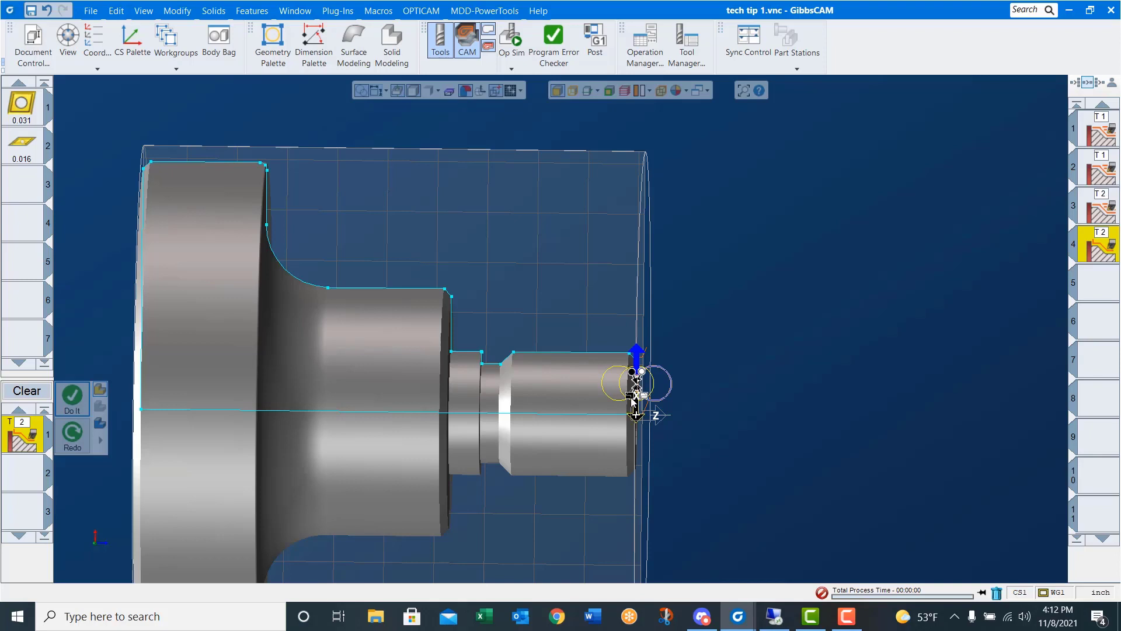
double_click(185, 162)
drag(185, 153, 105, 152)
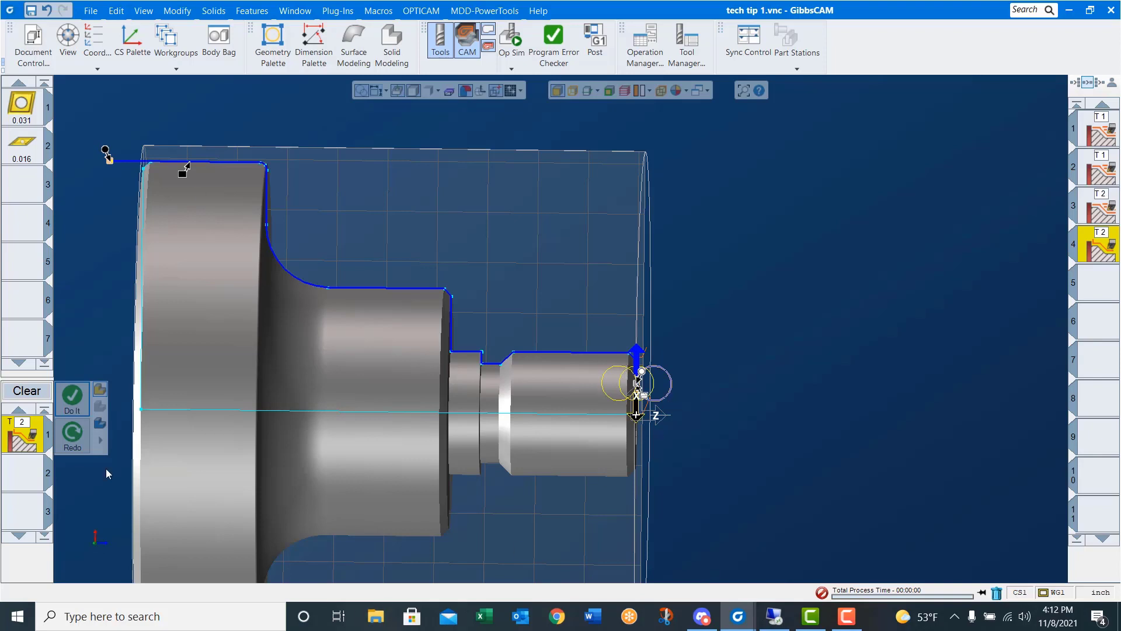
click(72, 397)
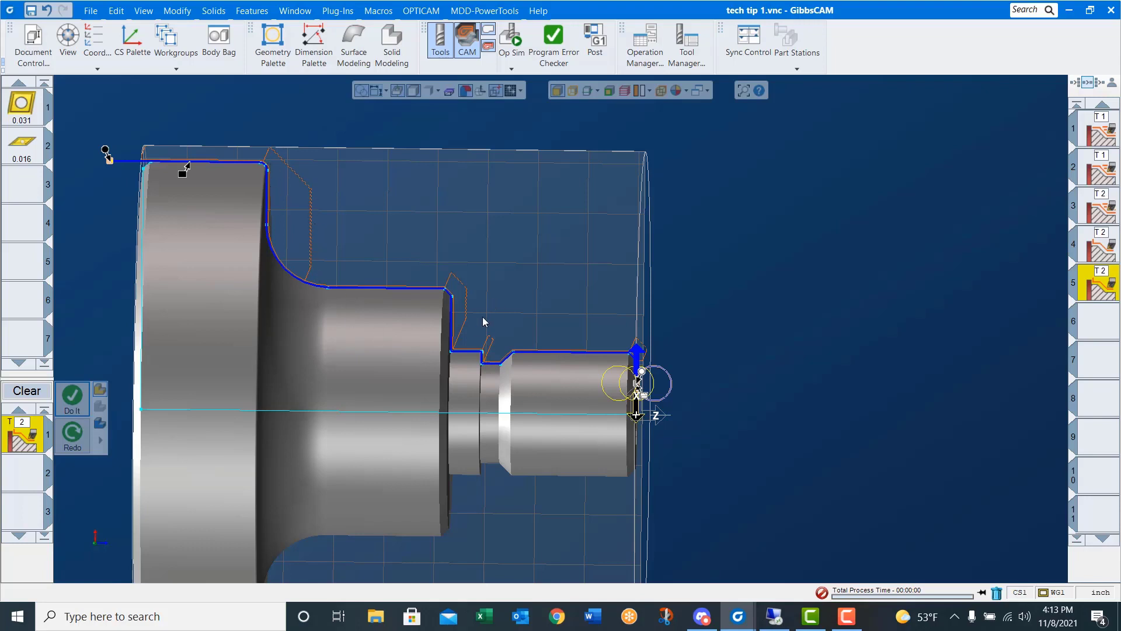
Step: Load the imperial 1_8 O.D. thread process and generate it on the small diameter
right_click(23, 452)
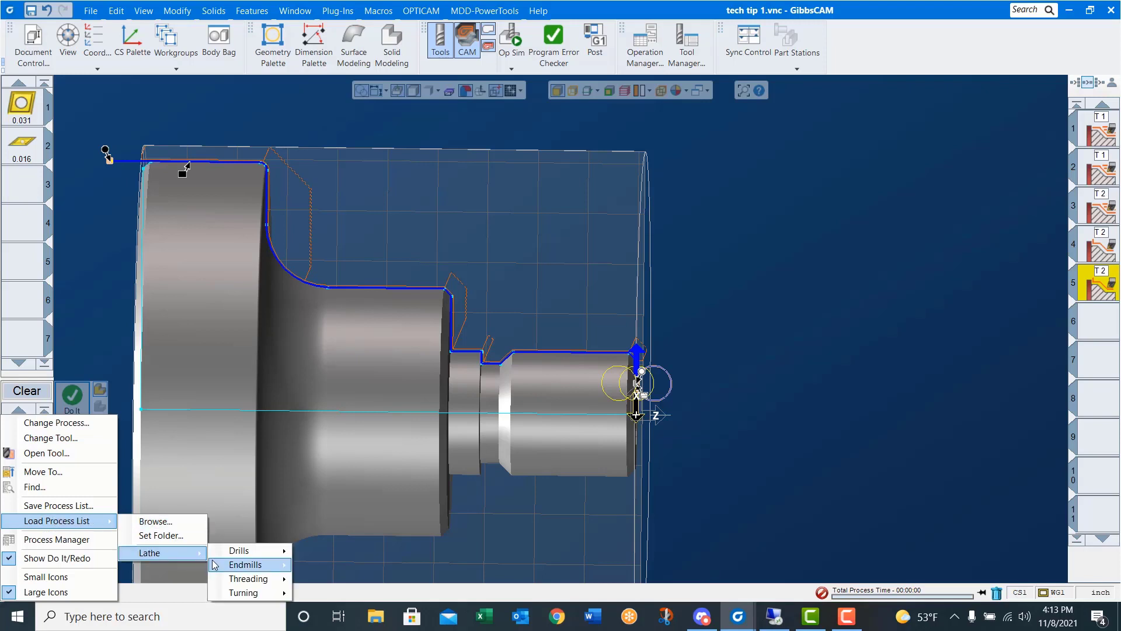
mouse_move(248, 580)
mouse_move(421, 578)
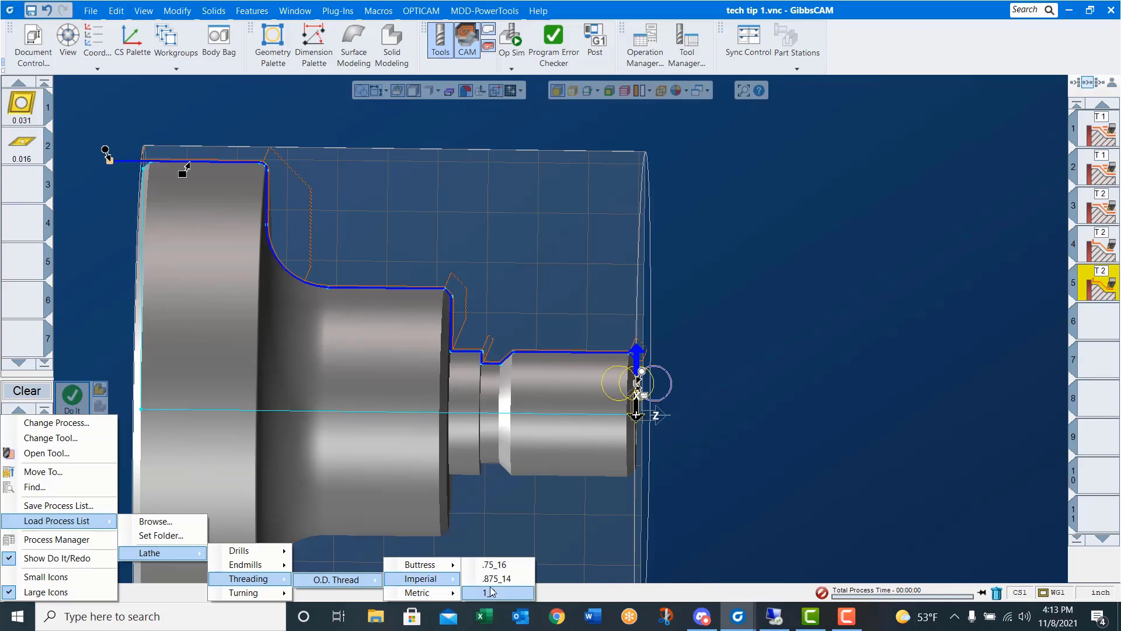
click(501, 593)
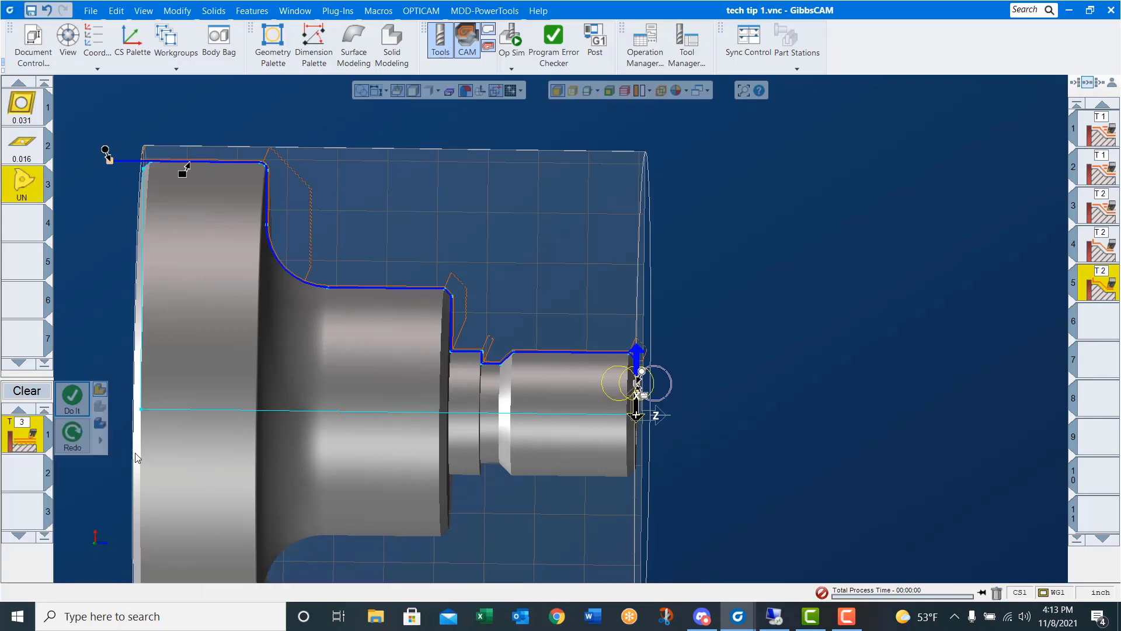
click(72, 397)
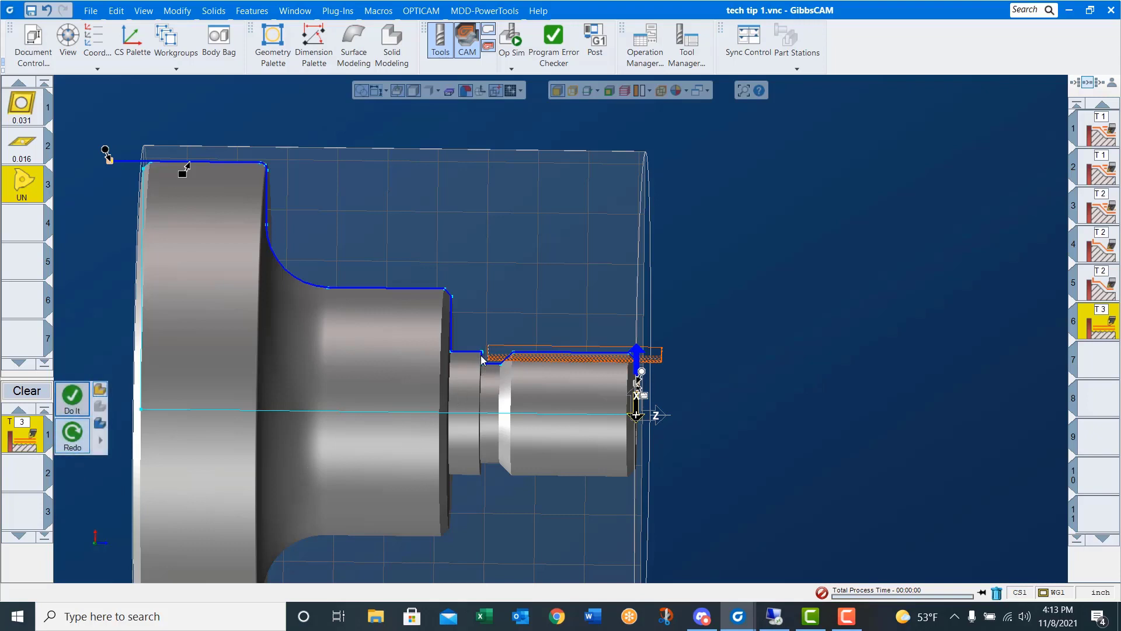
Step: Set the thread process end value to -1.15 instead of -1.2
double_click(30, 445)
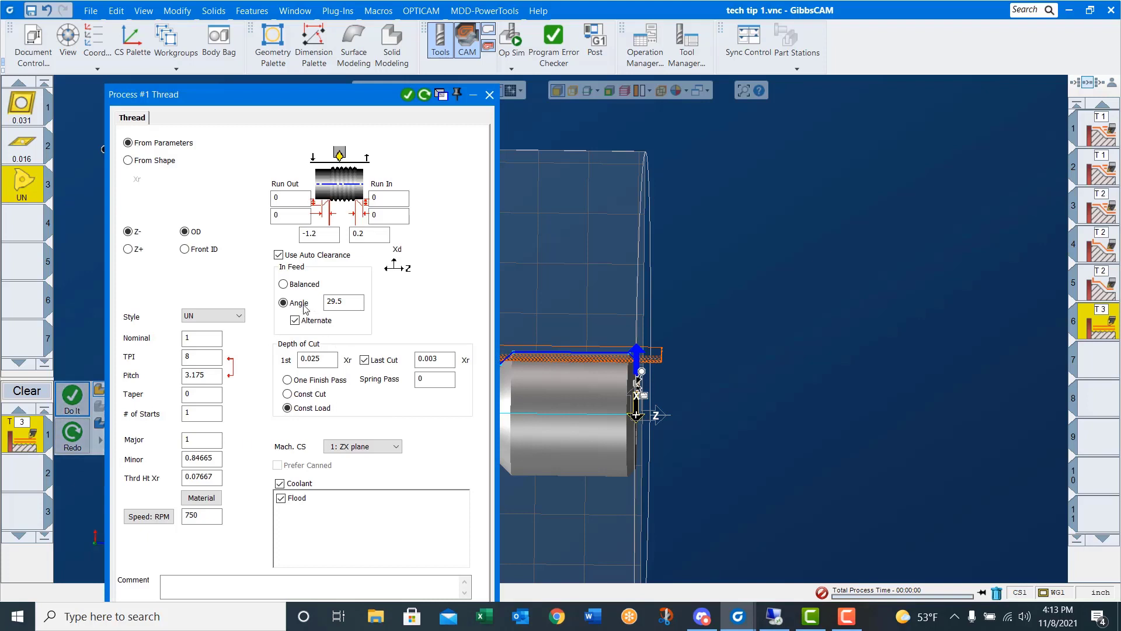
click(326, 232)
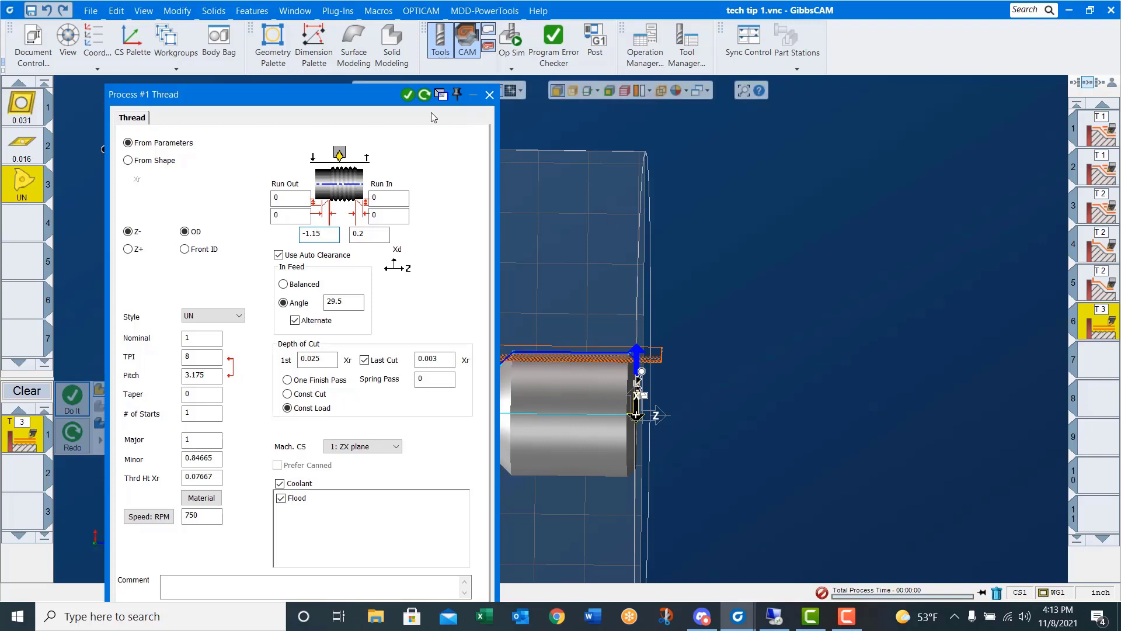
click(489, 94)
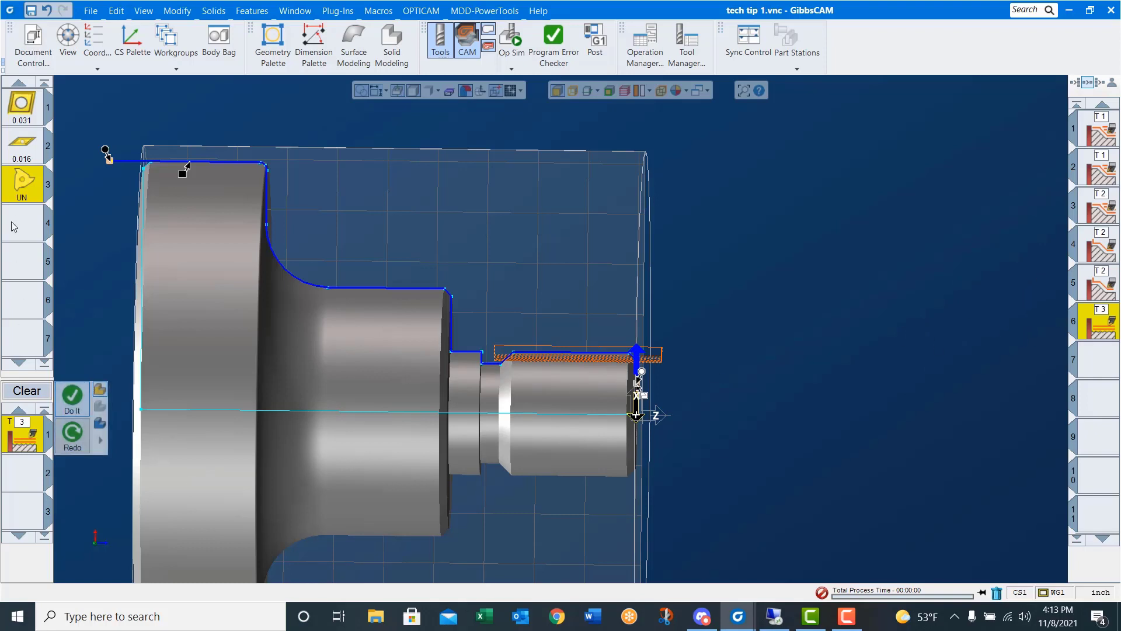
Step: Start saving the process list and browse into the Threading > O.D. Thread folder
right_click(23, 439)
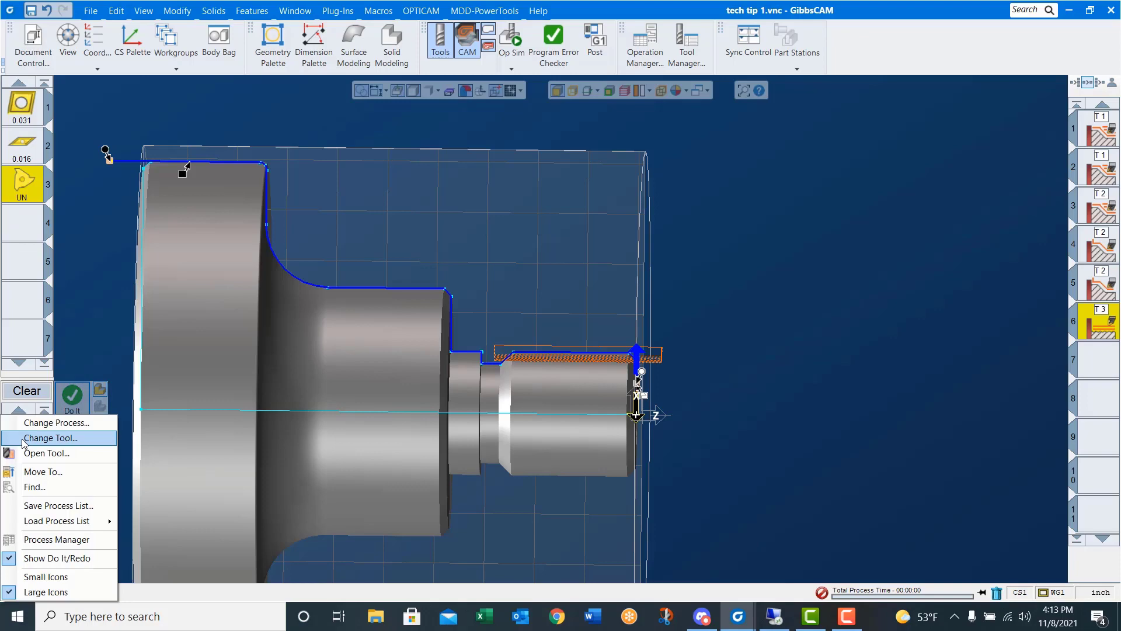
click(62, 503)
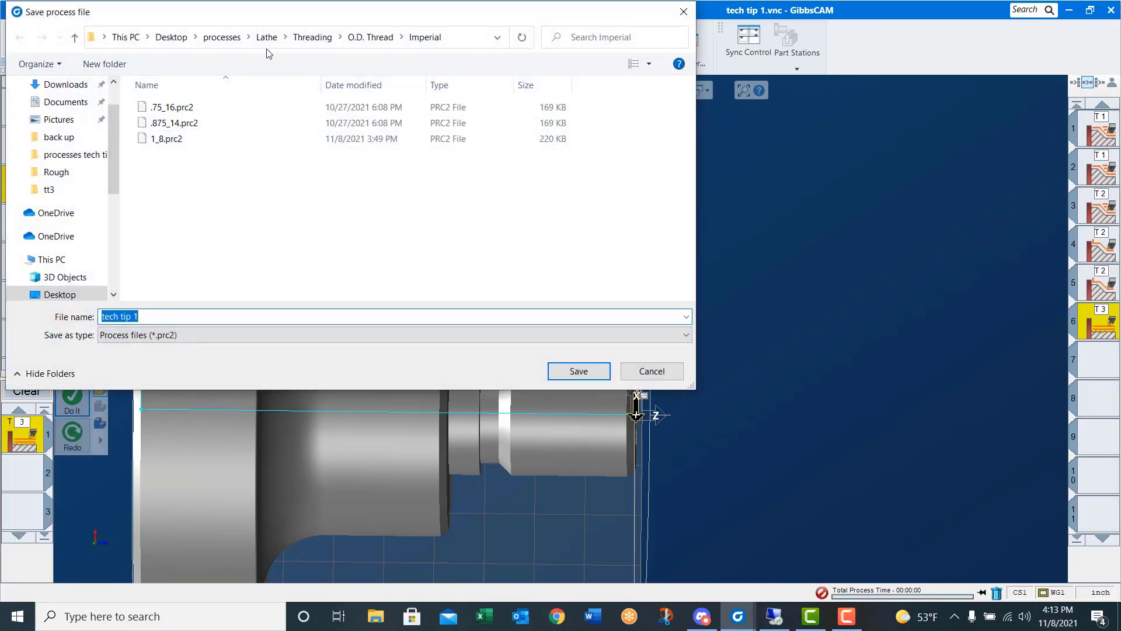
click(302, 40)
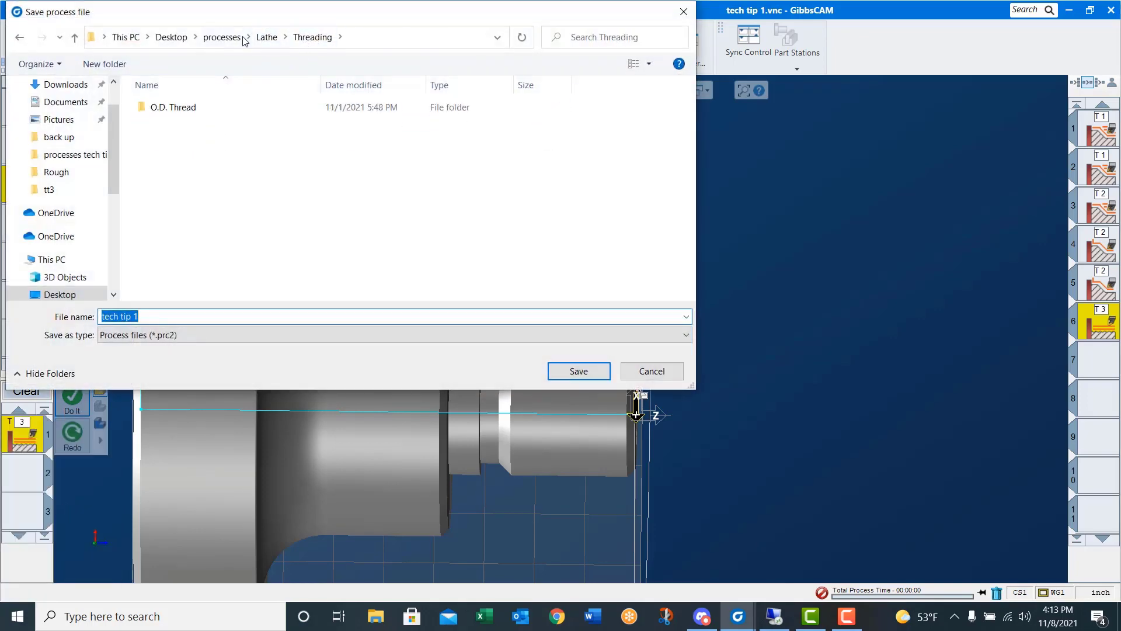
click(163, 111)
double_click(163, 110)
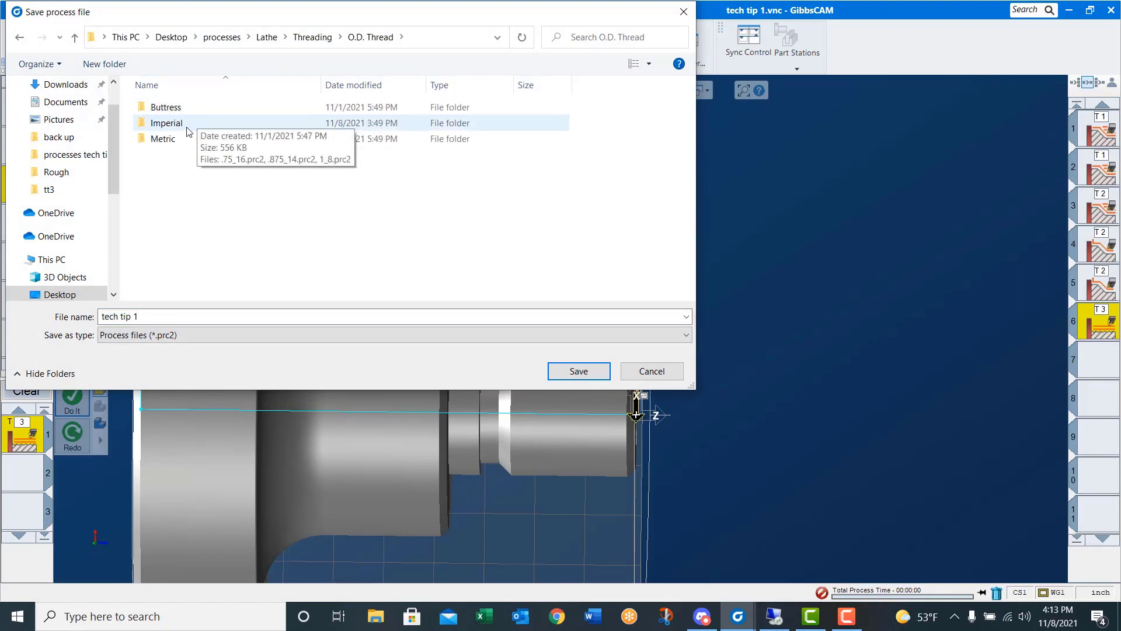
Step: Overwrite 1_8.prc2 in the Imperial folder with the edited thread process
click(186, 128)
double_click(187, 130)
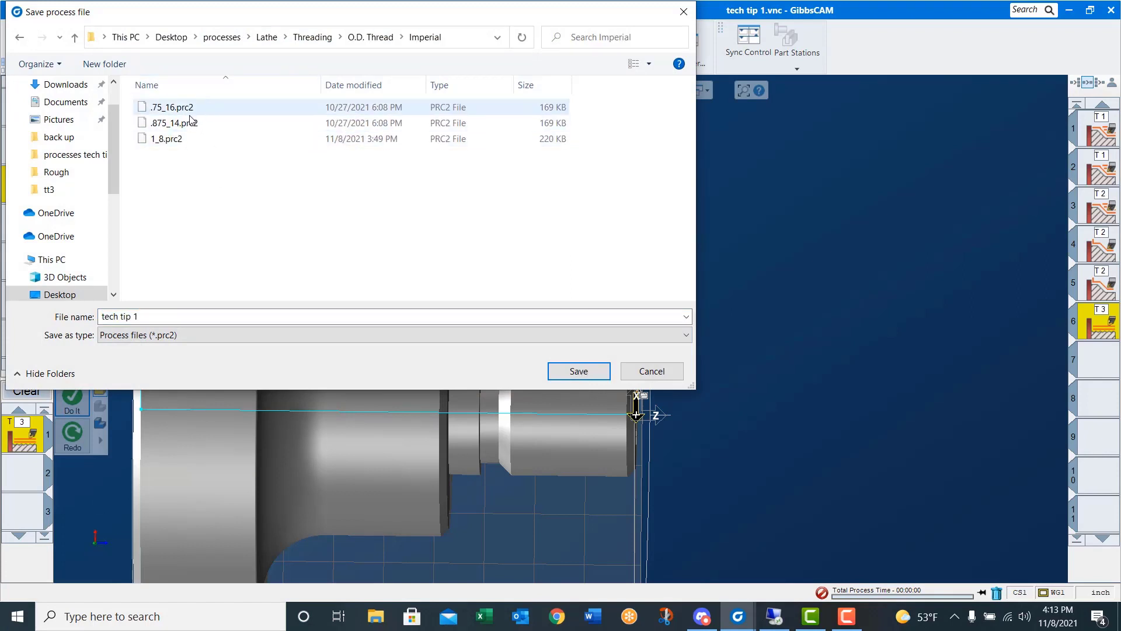
click(168, 147)
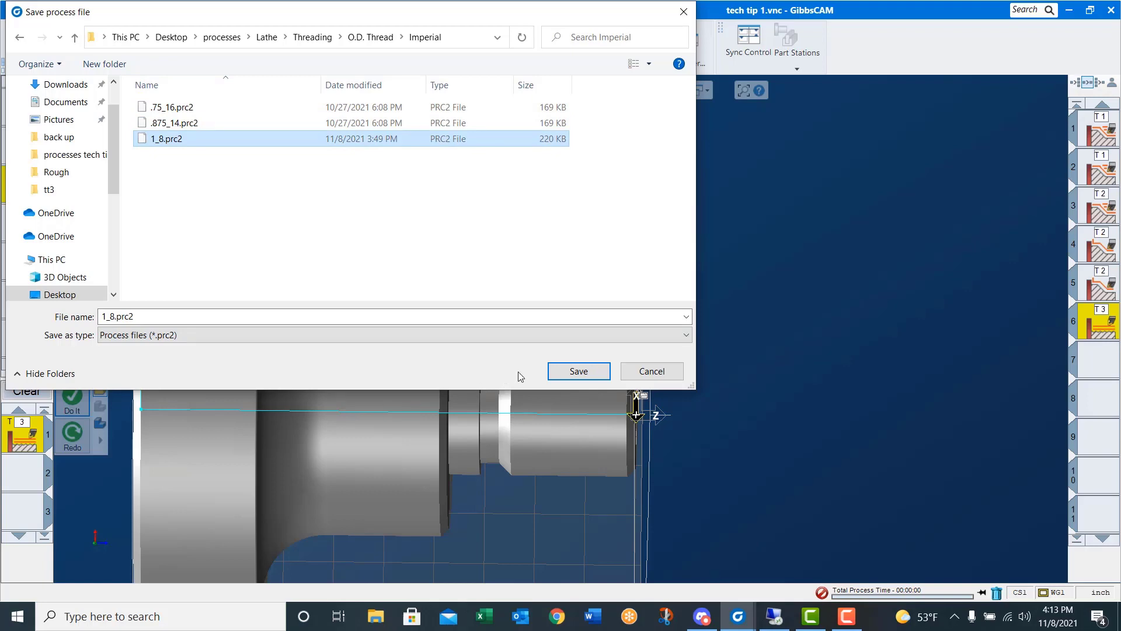
click(584, 374)
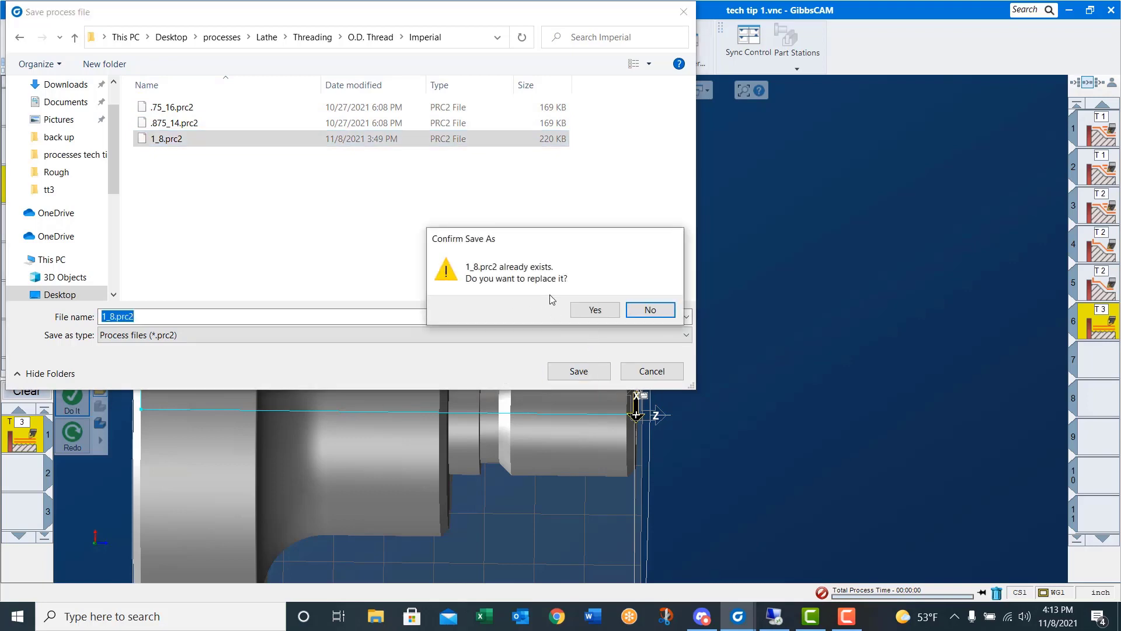
click(599, 309)
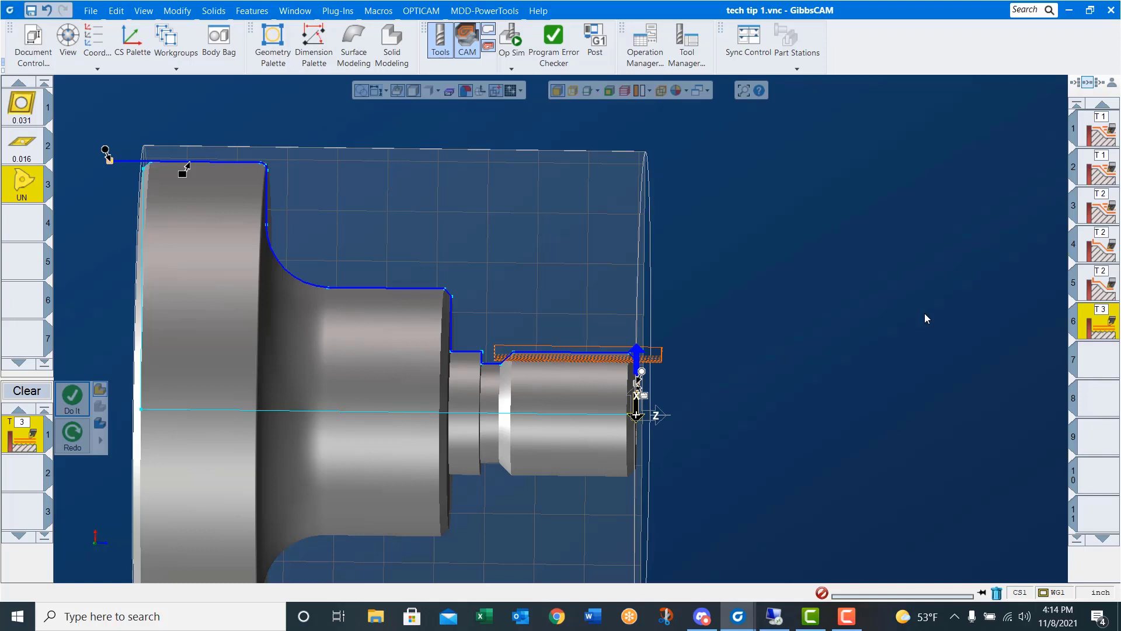
Step: Launch Op Sim and play the machining simulation of all six operations
click(511, 37)
click(596, 210)
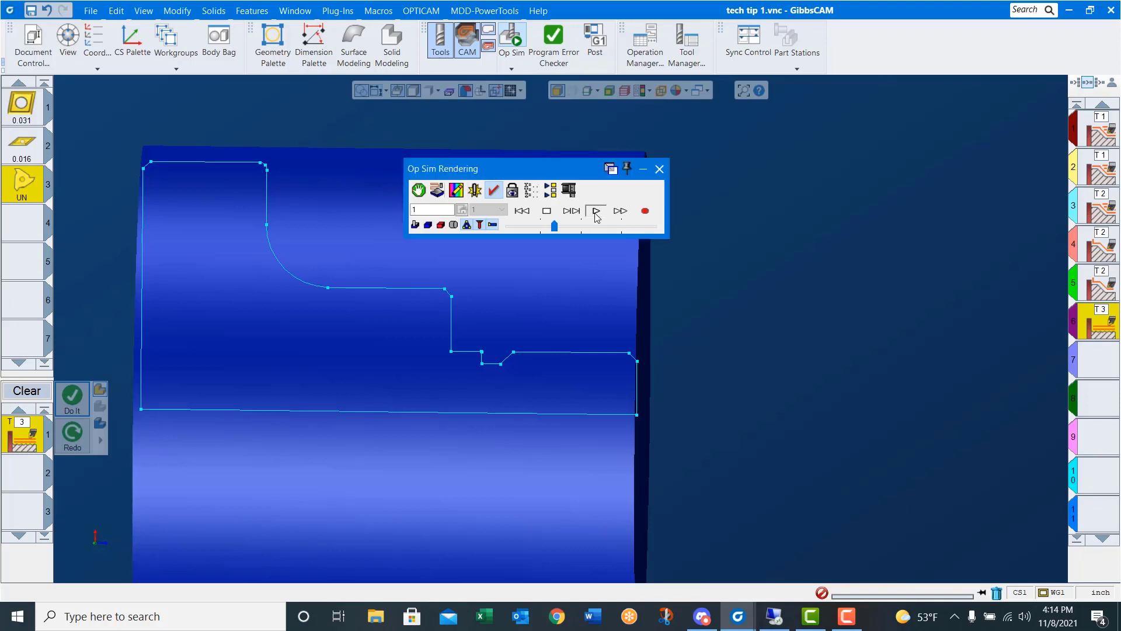